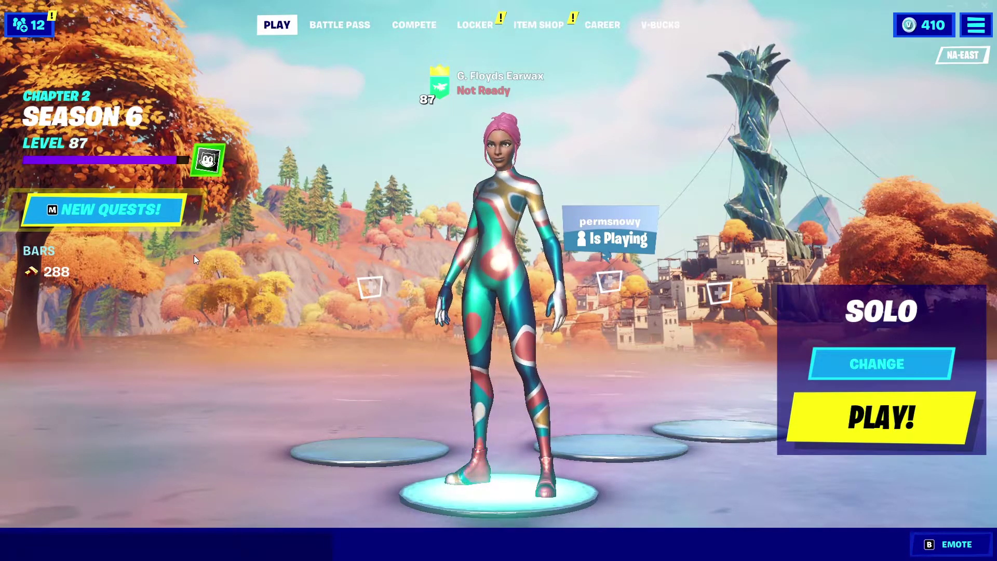
key("super")
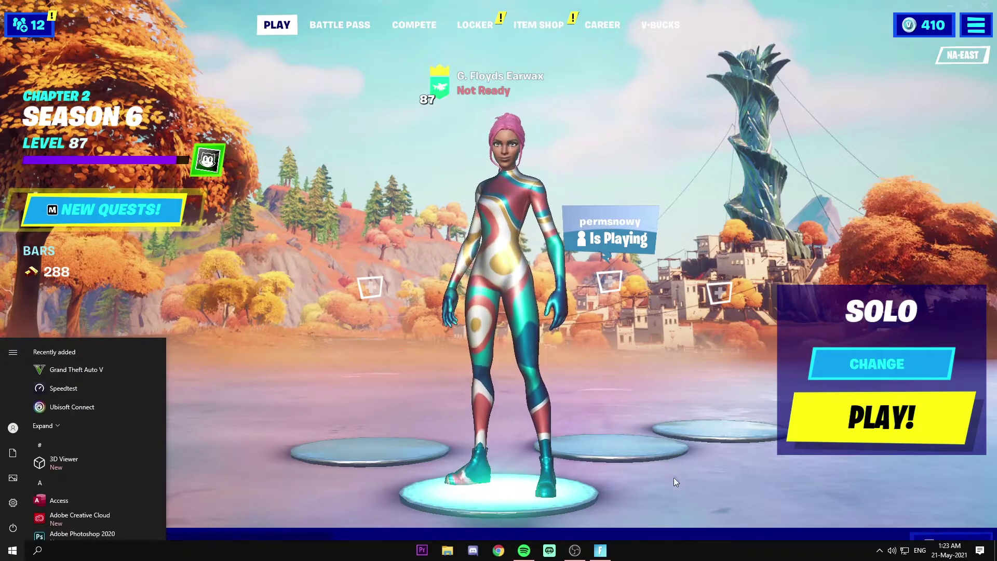
left_click(706, 509)
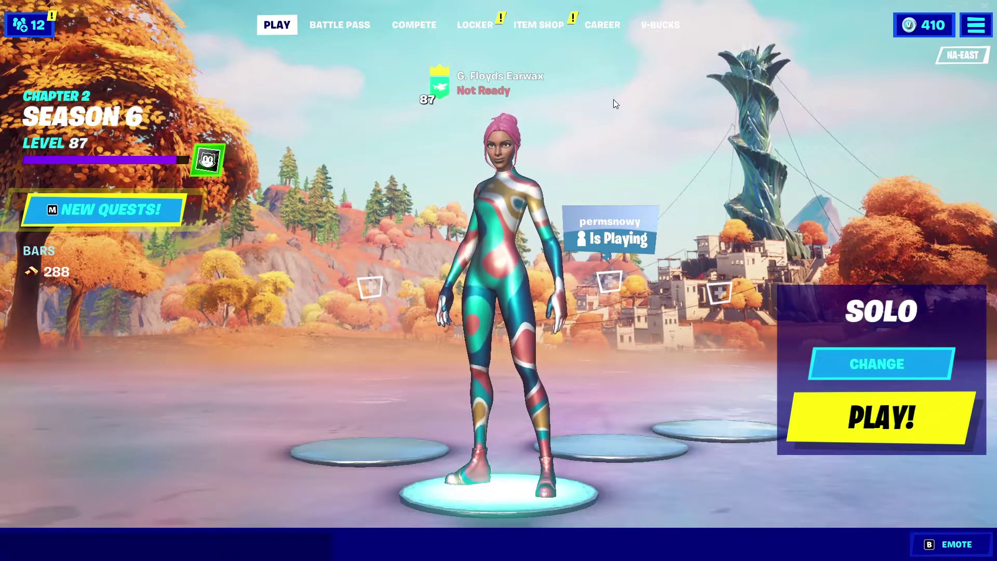
Open the game's settings and show the Game page with the language and region options
left_click(980, 29)
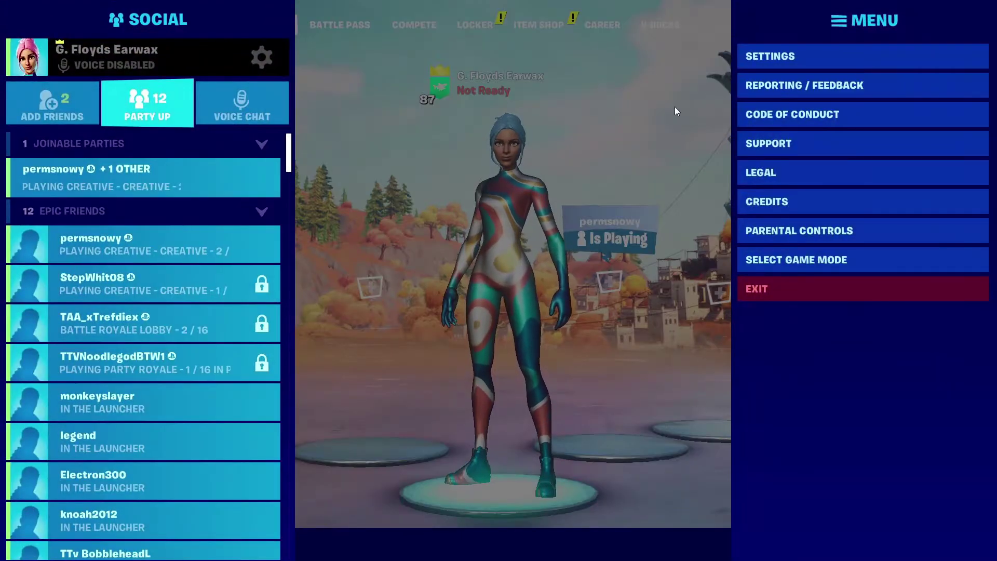
left_click(756, 59)
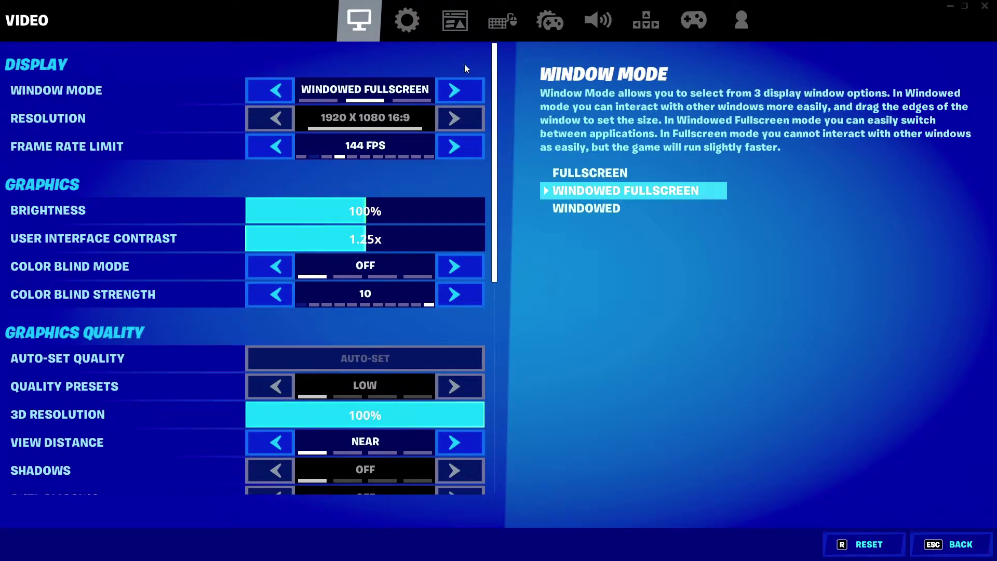
left_click(407, 20)
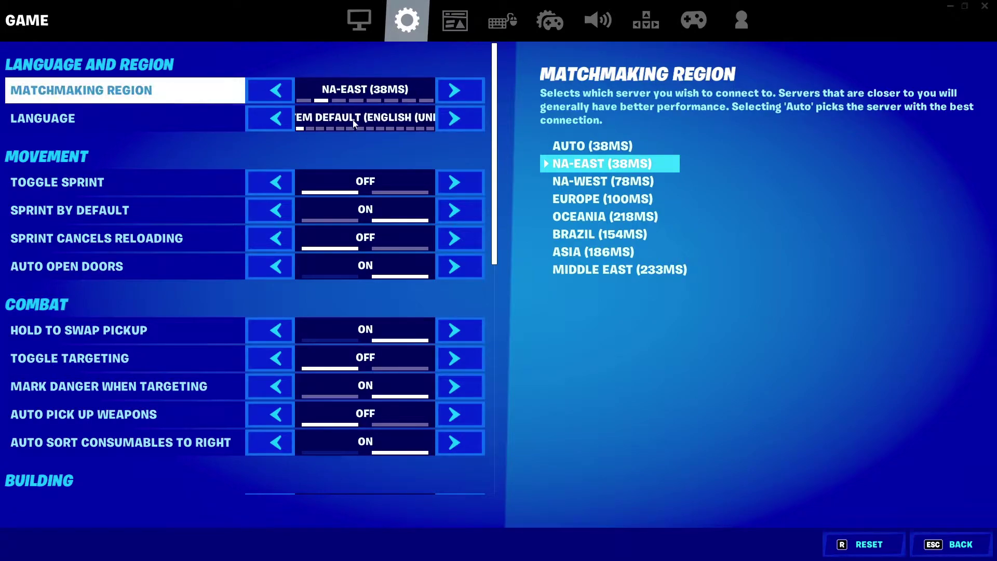
Cycle the matchmaking region through the available servers as far as Brazil
left_click(280, 92)
left_click(451, 91)
left_click(450, 92)
left_click(450, 90)
left_click(450, 90)
left_click(450, 90)
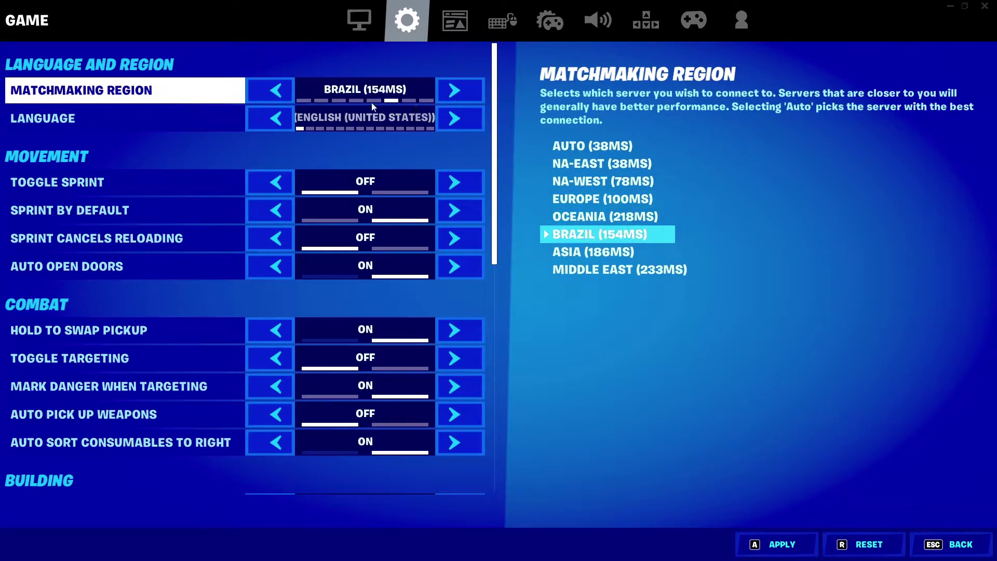
Set the matchmaking region to NA-East and apply the change
left_click(275, 89)
left_click(275, 90)
left_click(275, 89)
left_click(276, 92)
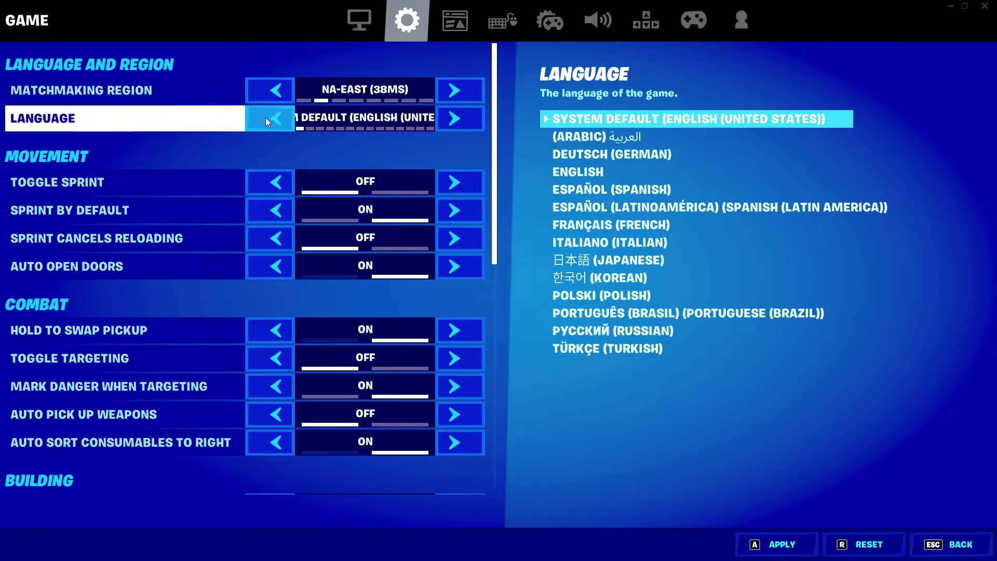
left_click(455, 87)
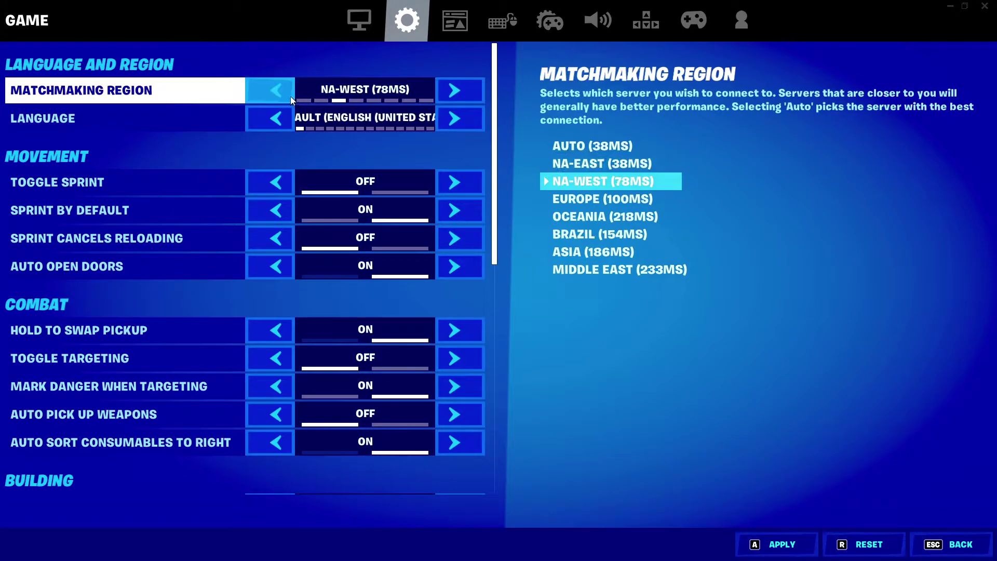
left_click(271, 93)
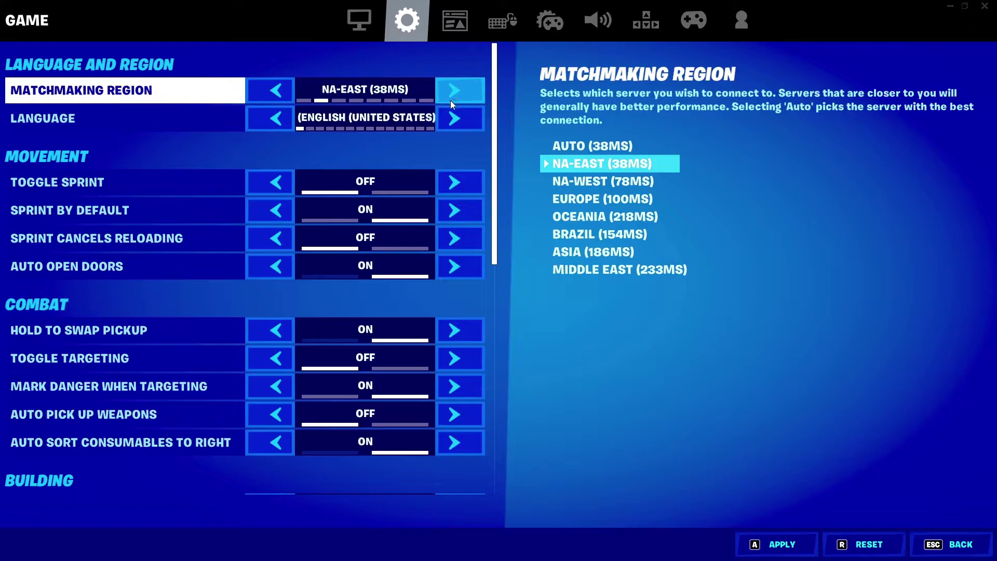
left_click(806, 544)
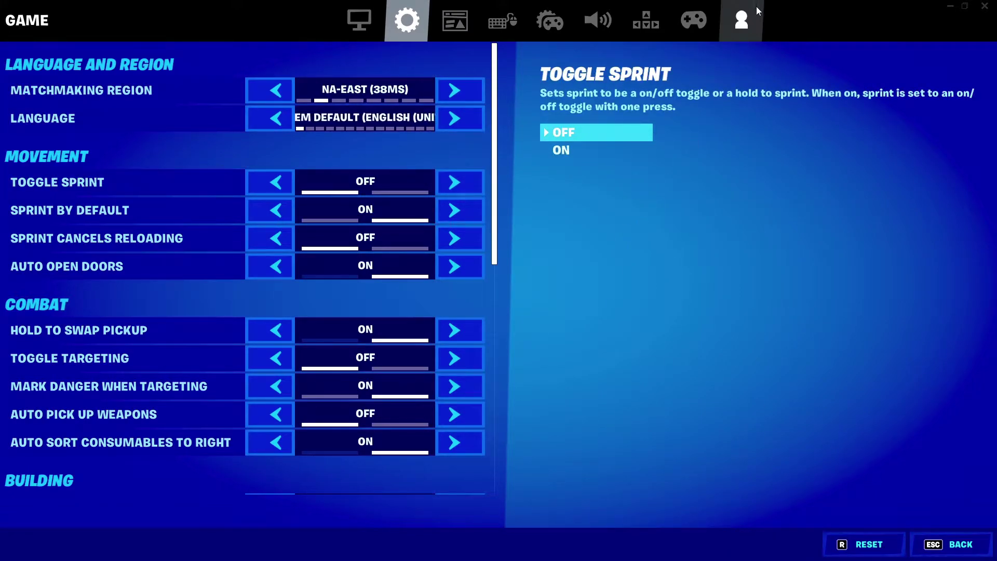
View the Account and Privacy settings and return to the lobby
left_click(738, 26)
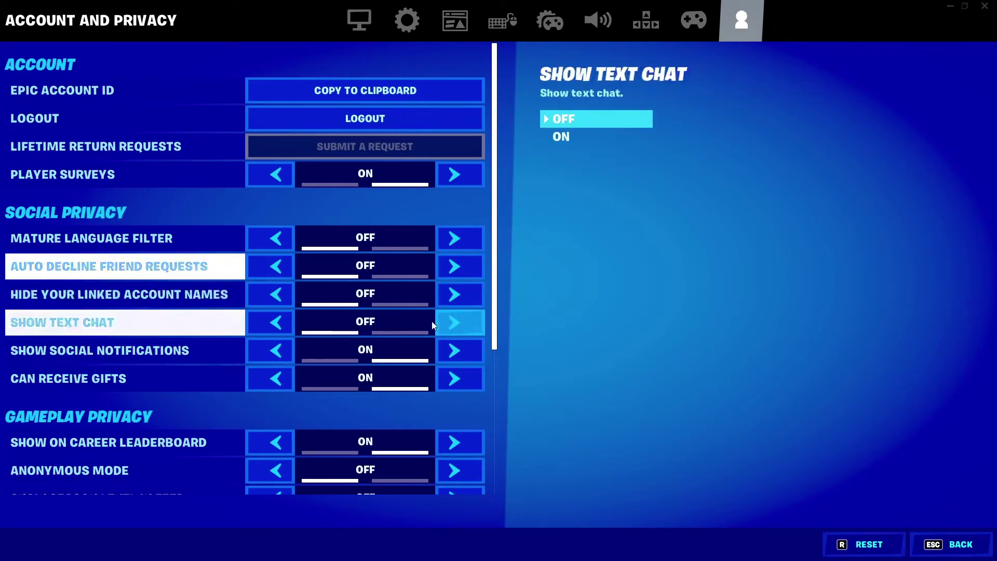
left_click(961, 545)
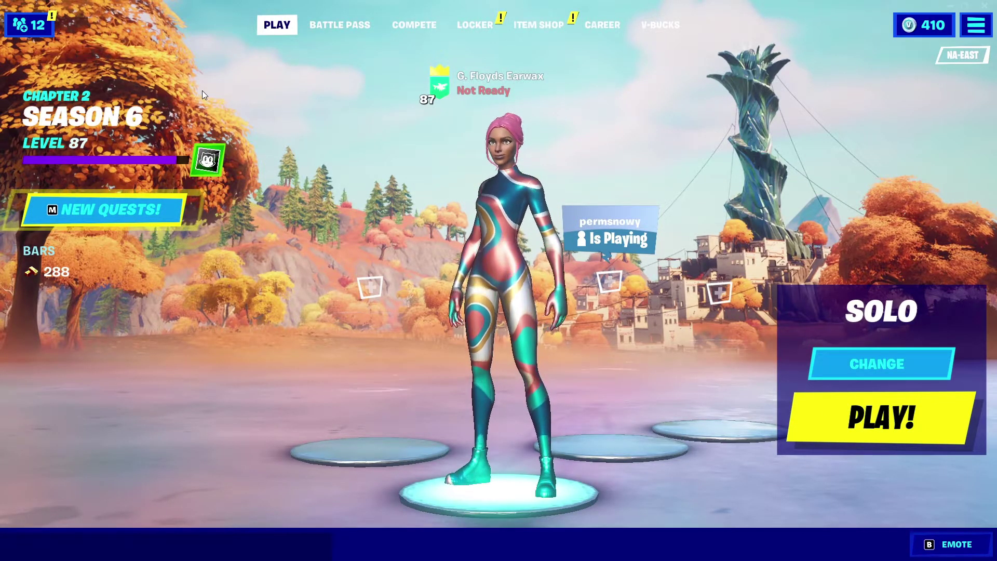
Close the open SG TCP Optimizer window, rerun TCPOptimizer.exe as administrator and bring its window up over the game
key("super")
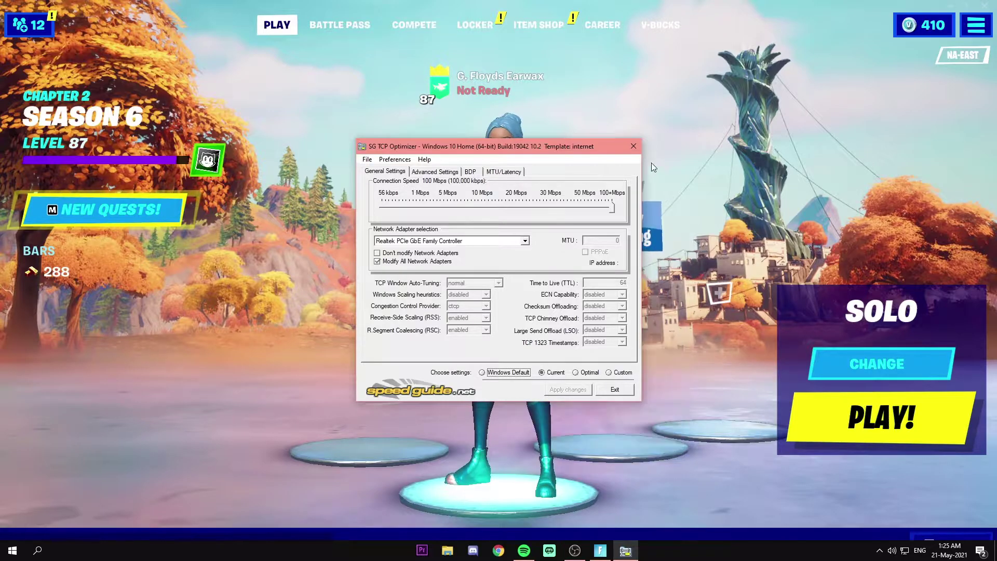
left_click(634, 146)
left_click(12, 550)
left_click(37, 550)
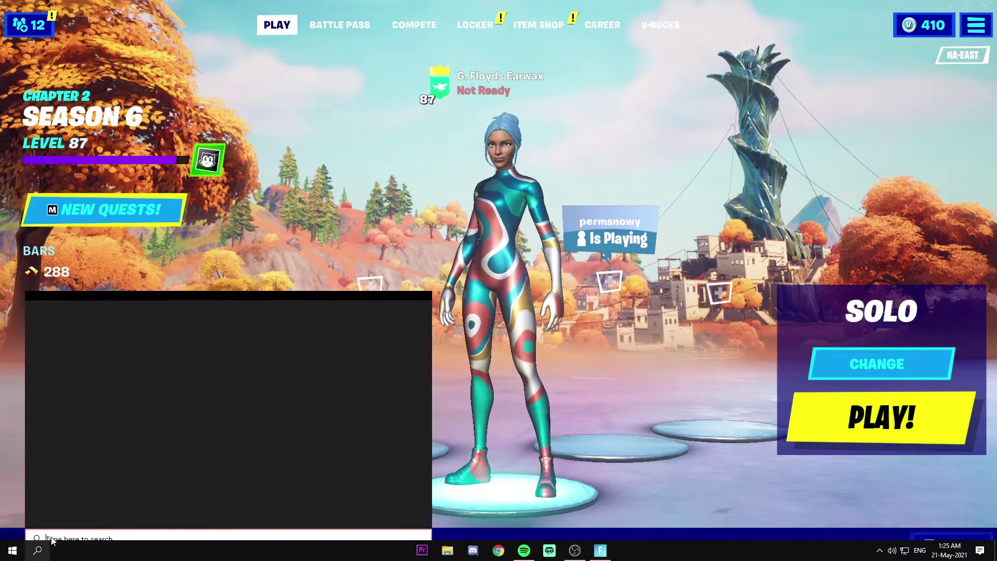
type("tcp")
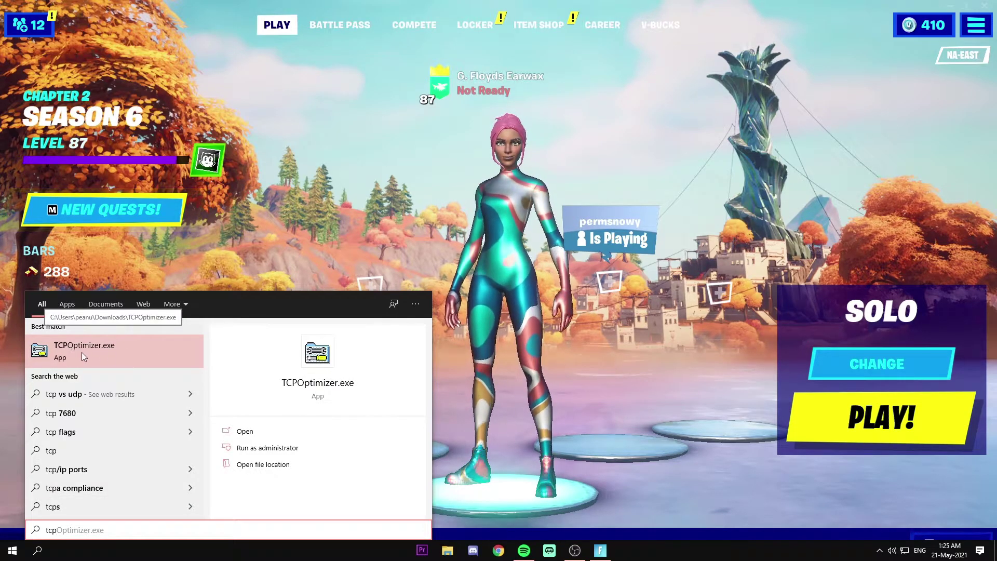
right_click(97, 353)
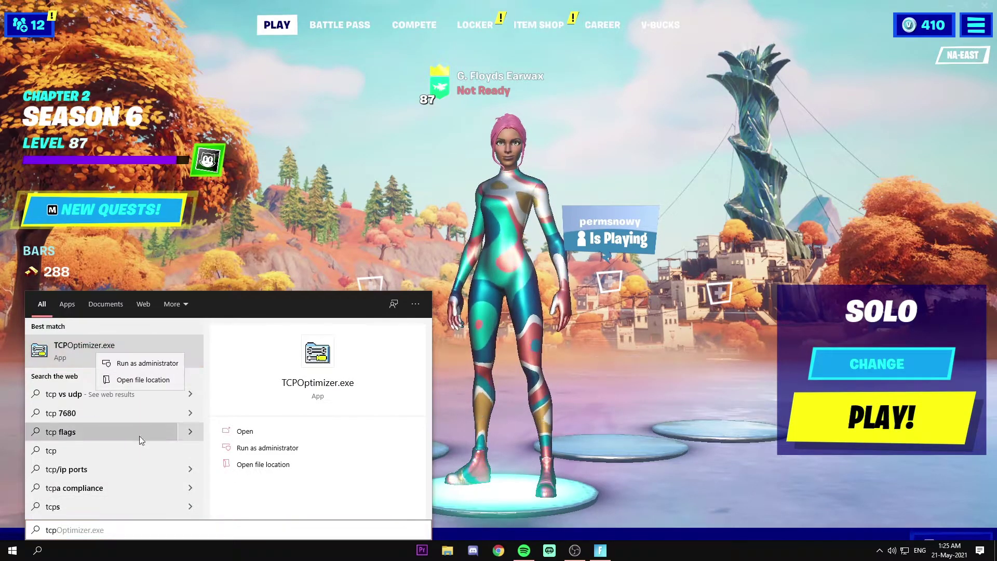
left_click(139, 365)
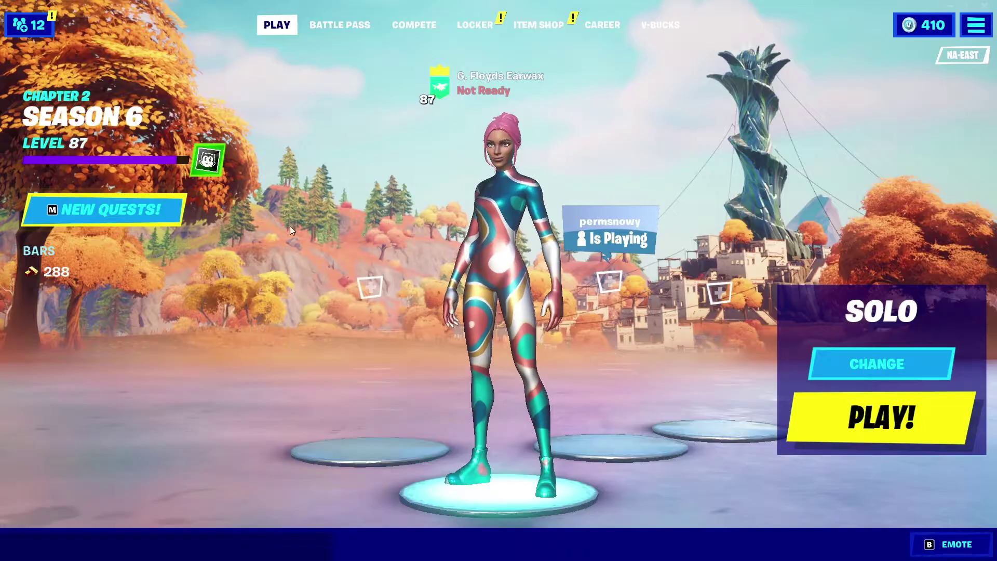
key("super")
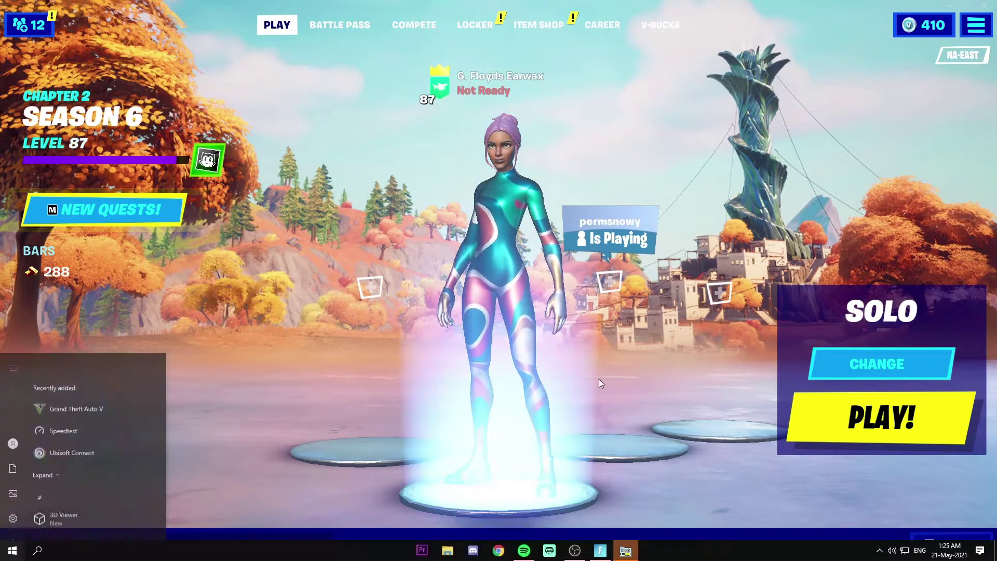
left_click(626, 551)
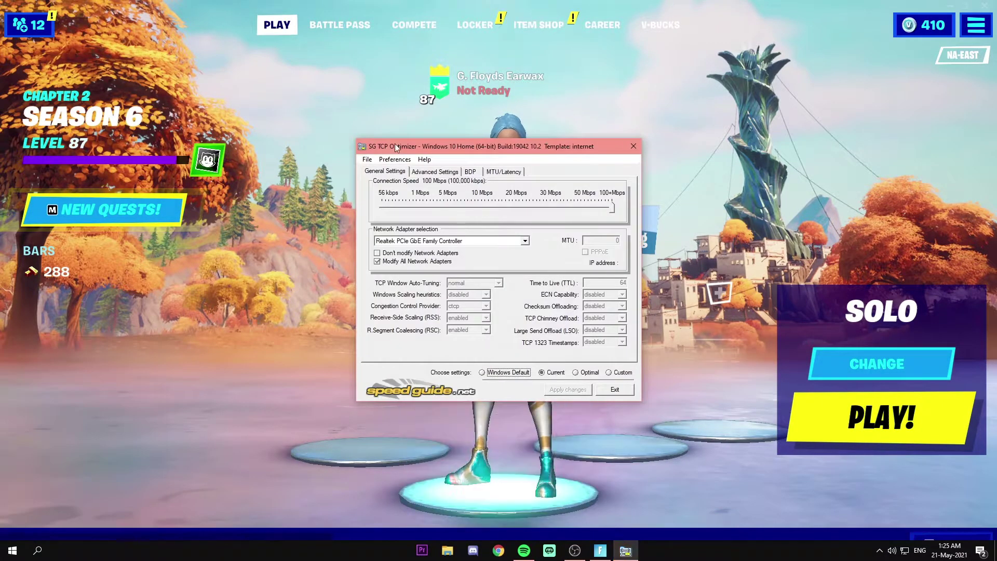
Switch the optimizer to Custom settings and select the Realtek PCIe GbE Family Controller as the network adapter
left_click_drag(488, 147, 406, 172)
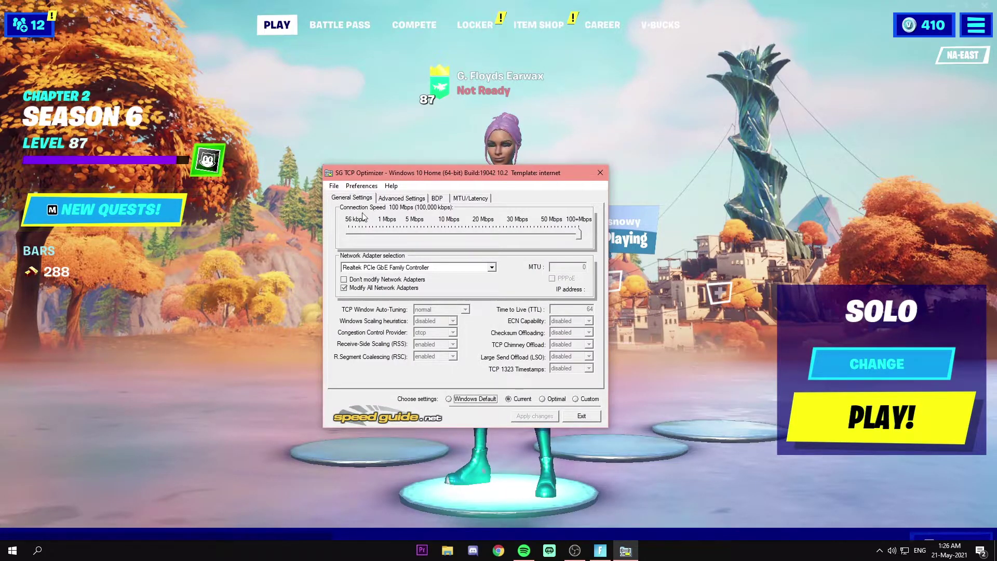
left_click(576, 399)
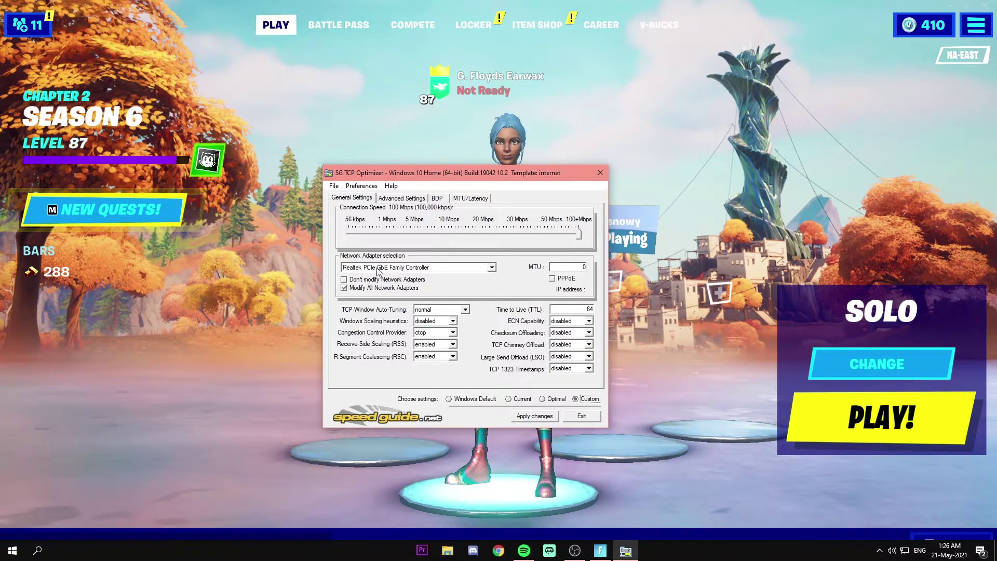
left_click(492, 268)
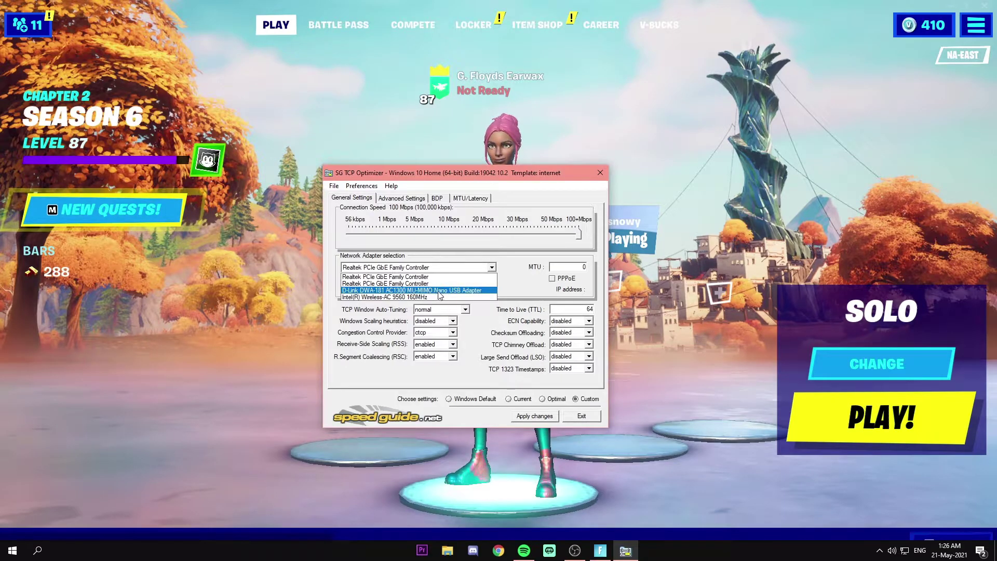
left_click(406, 278)
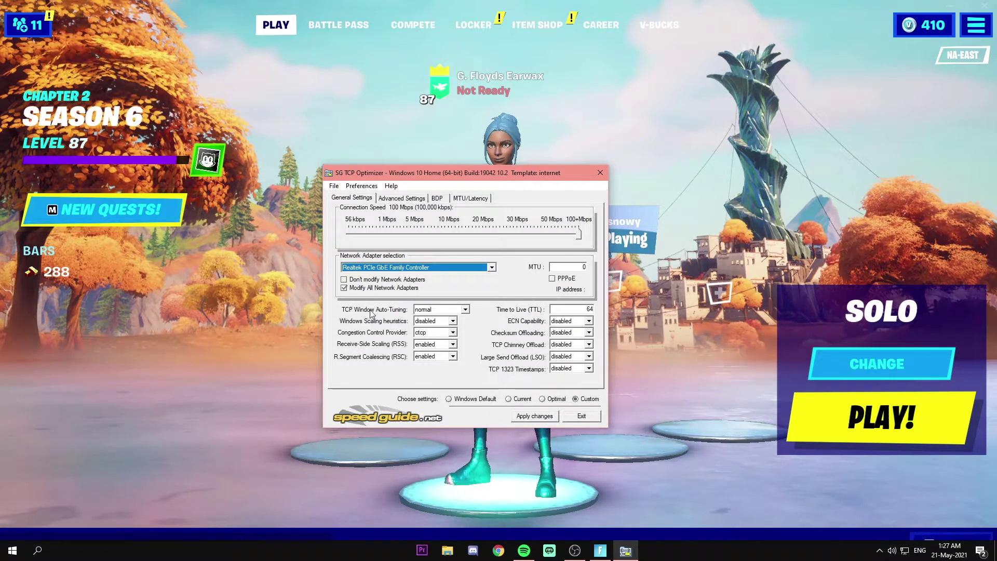
Set TCP Window Auto-Tuning to normal and Windows Scaling heuristics to disabled
left_click(436, 309)
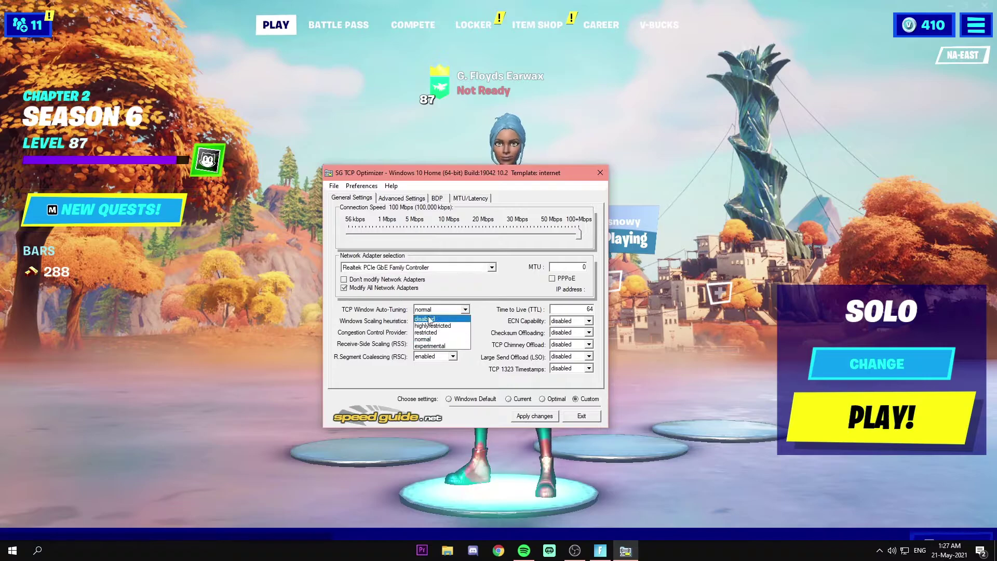
left_click(429, 342)
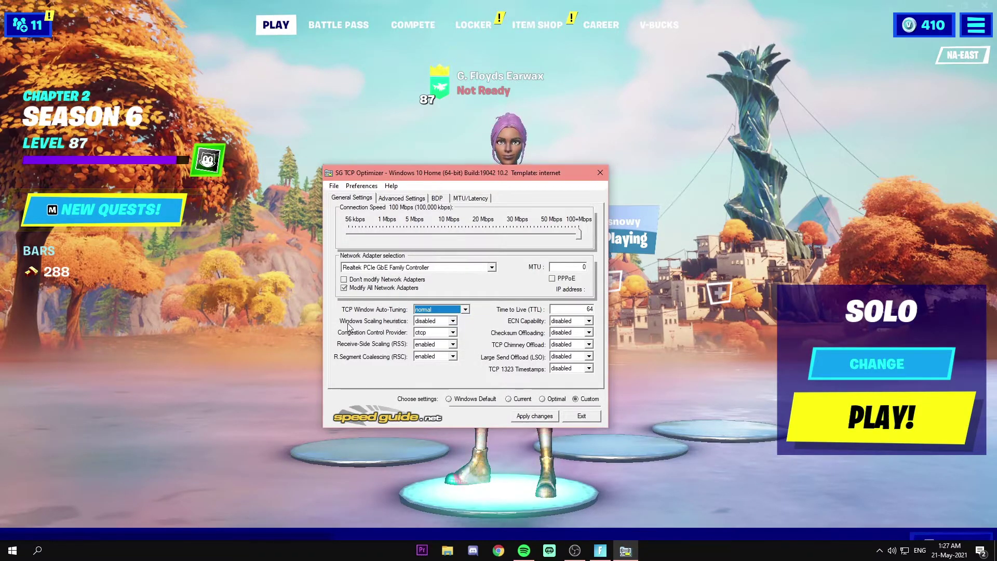
left_click(435, 321)
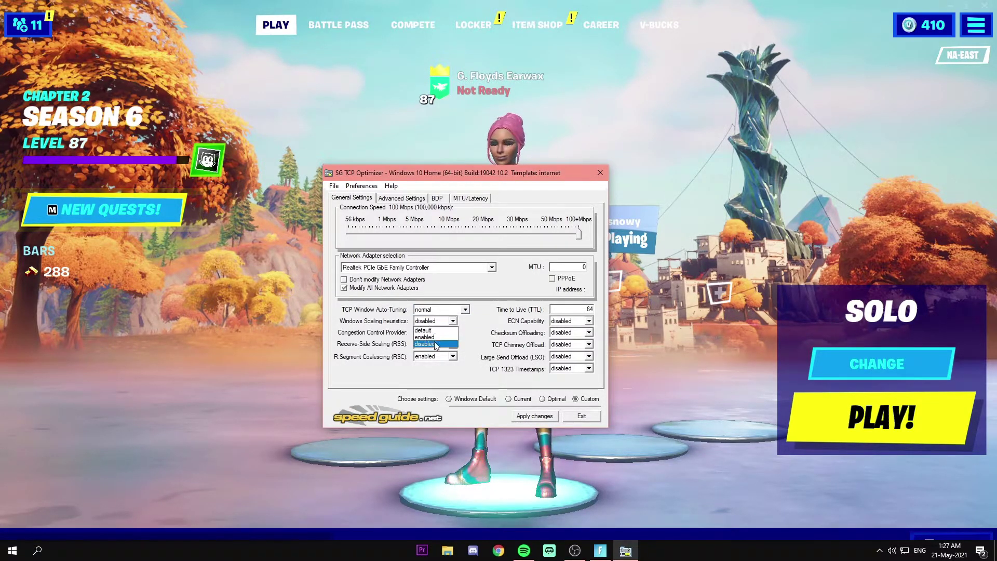
left_click(430, 344)
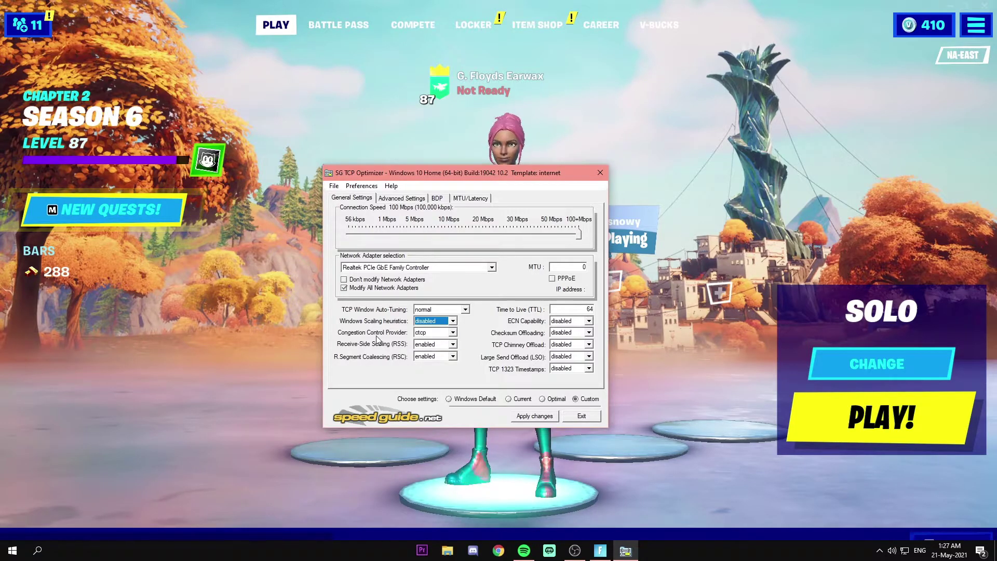
Set the Congestion Control Provider to ctcp, with Receive-Side Scaling and R.Segment Coalescing enabled
left_click(421, 335)
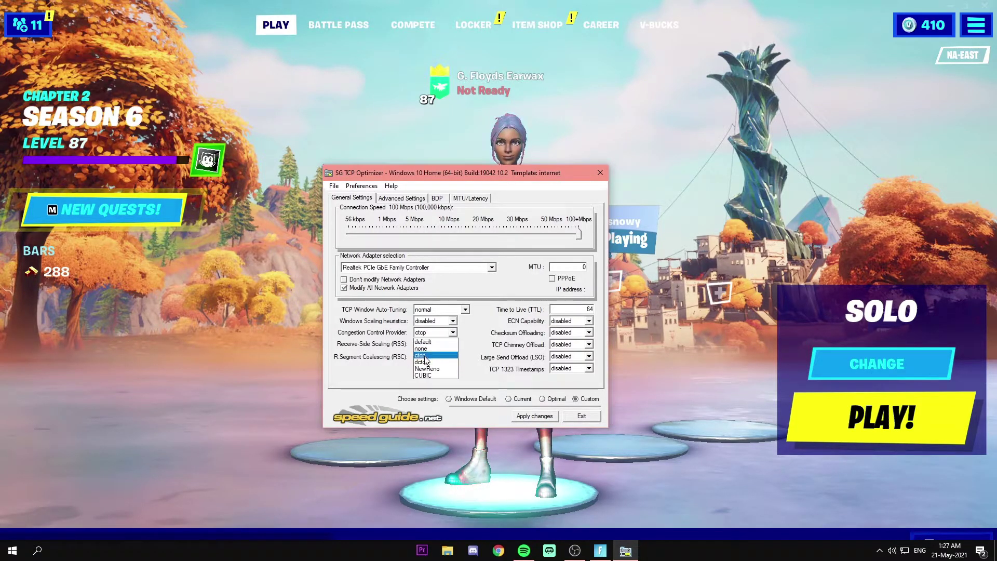
left_click(423, 355)
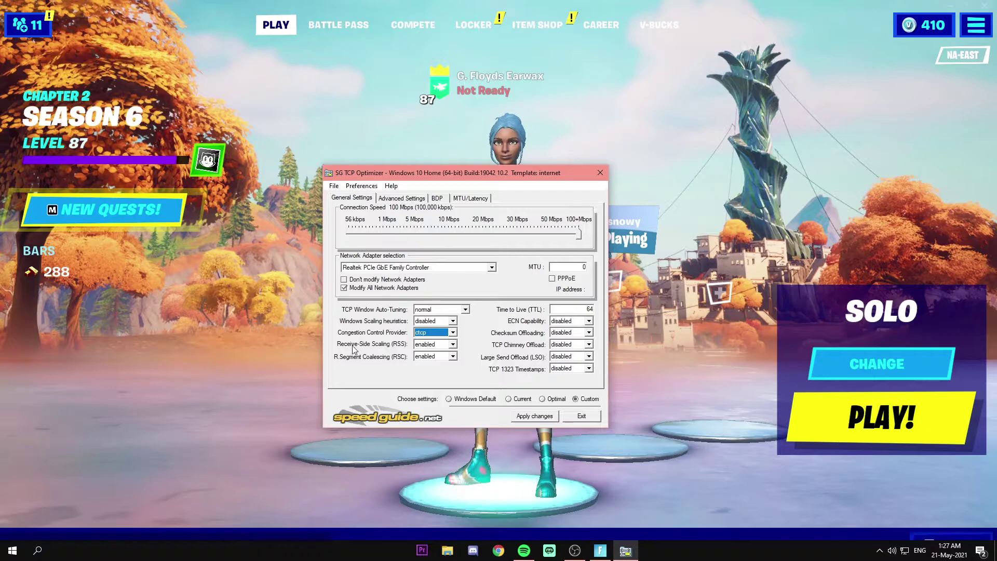
left_click(421, 345)
left_click(423, 353)
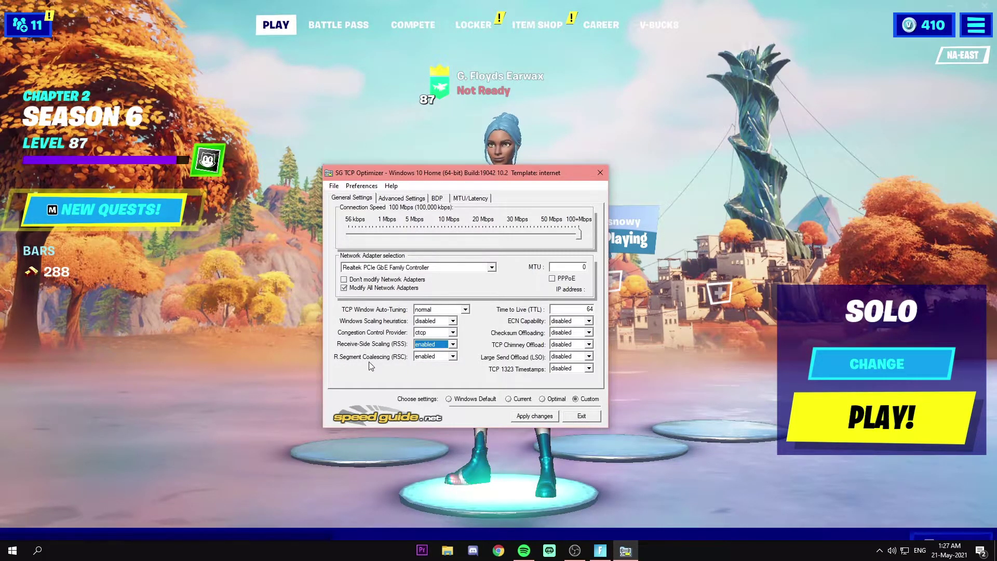
left_click(422, 357)
left_click(435, 370)
Keep MTU at 0 and Time to Live (TTL) at 64, and set ECN Capability to disabled
left_click_drag(575, 267, 591, 268)
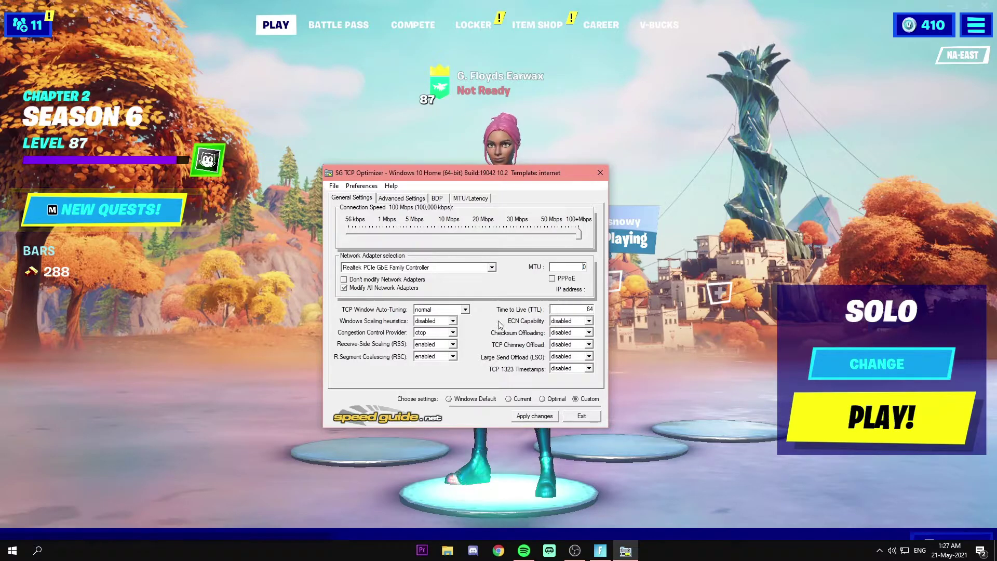
left_click_drag(578, 309, 591, 309)
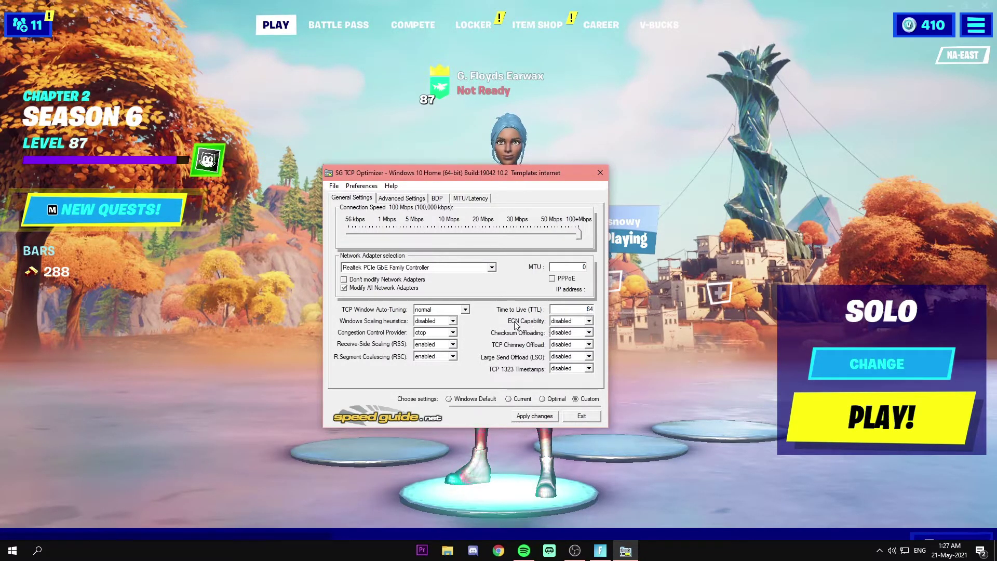
left_click(566, 321)
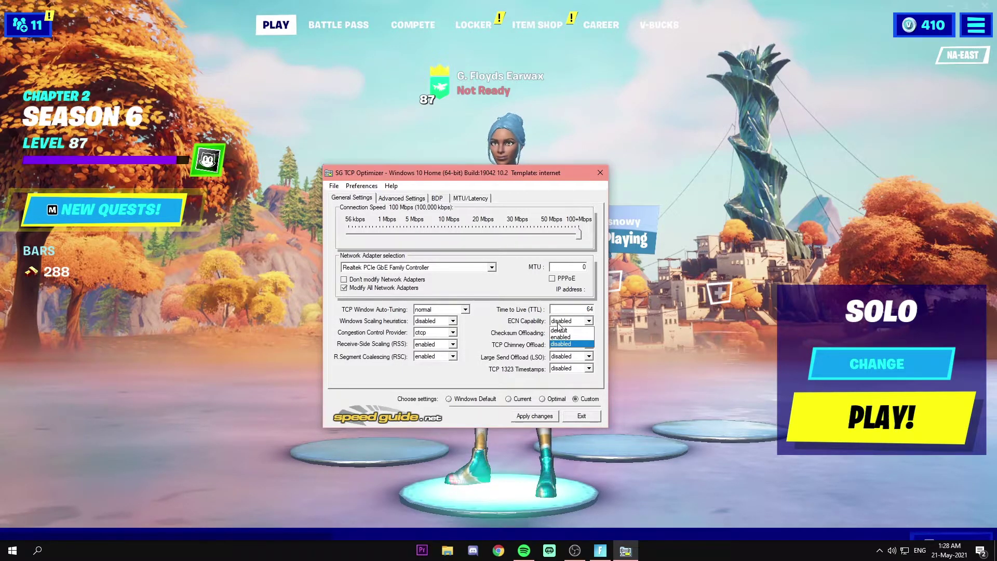
left_click(565, 344)
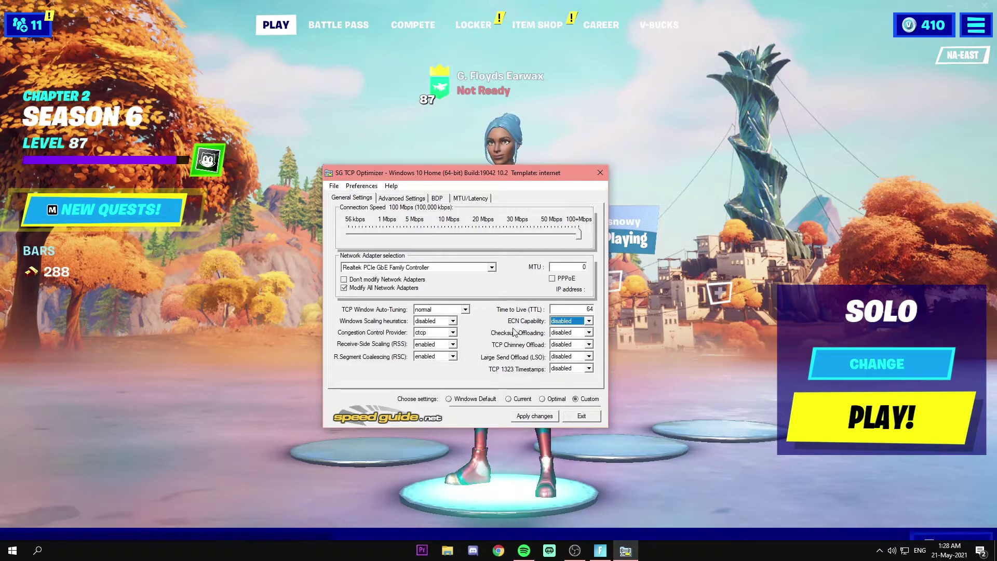
Set both Checksum Offloading and TCP Chimney Offload to disabled
left_click(566, 333)
left_click(565, 355)
left_click(571, 345)
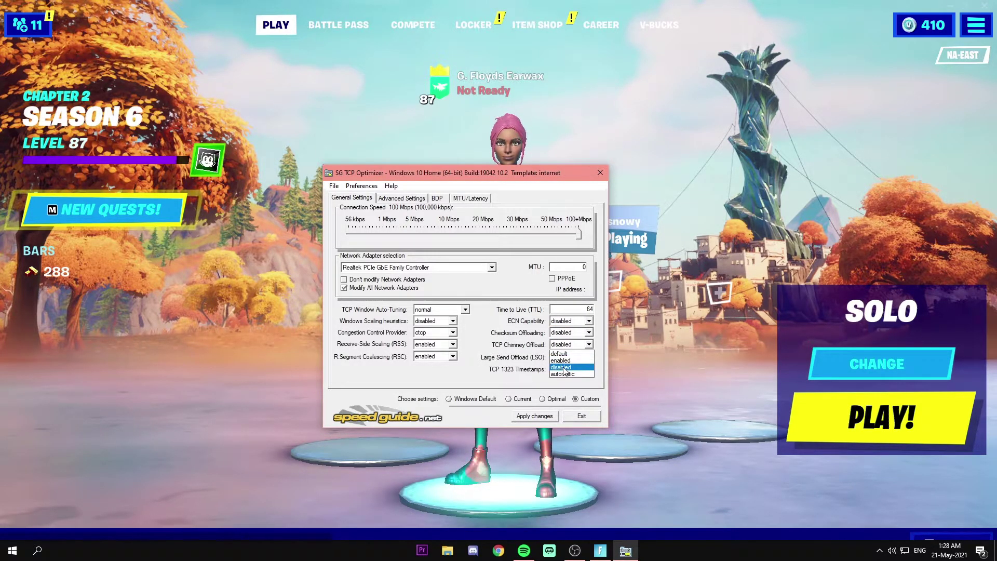
left_click(564, 367)
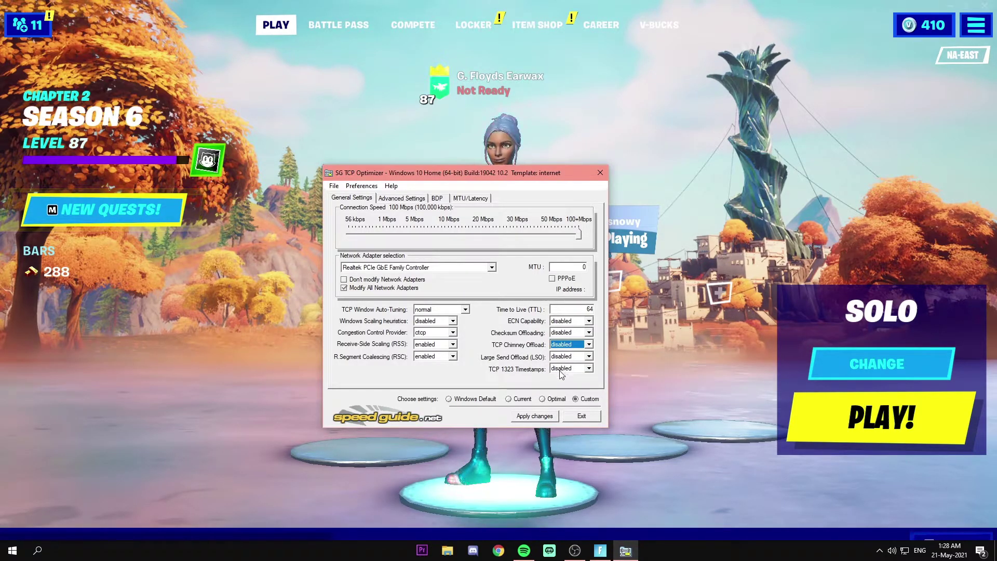
left_click(535, 416)
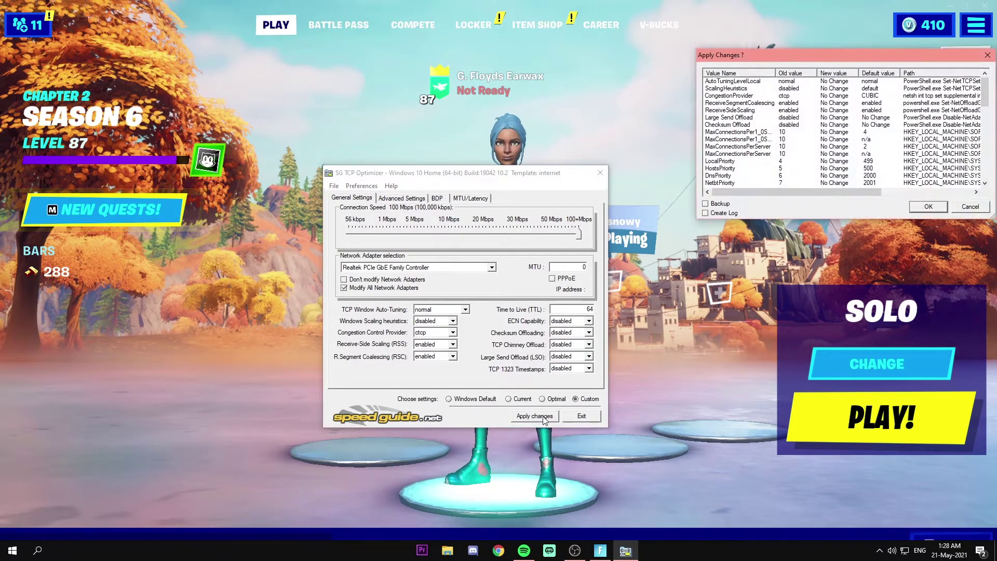
left_click_drag(783, 60, 589, 66)
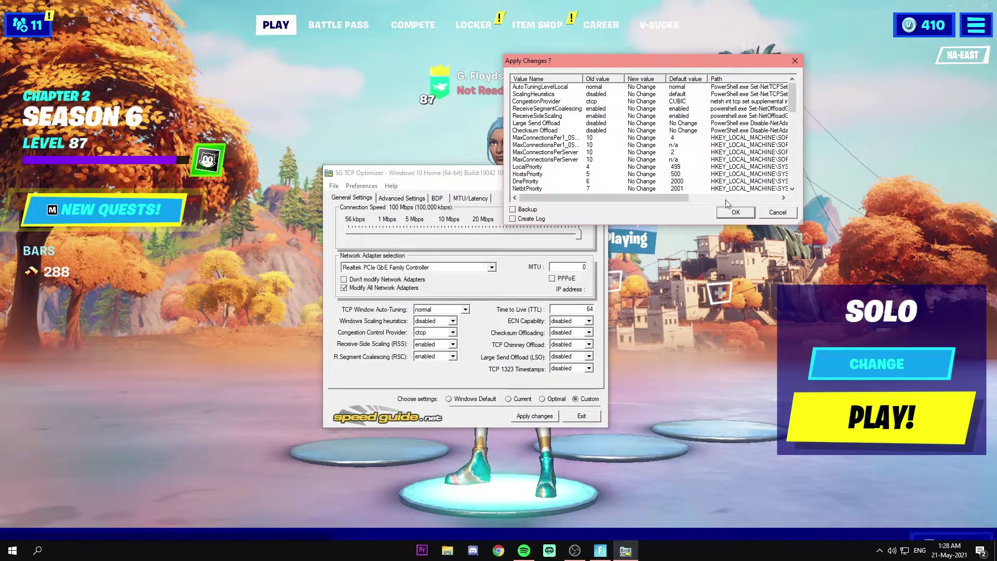
left_click(795, 61)
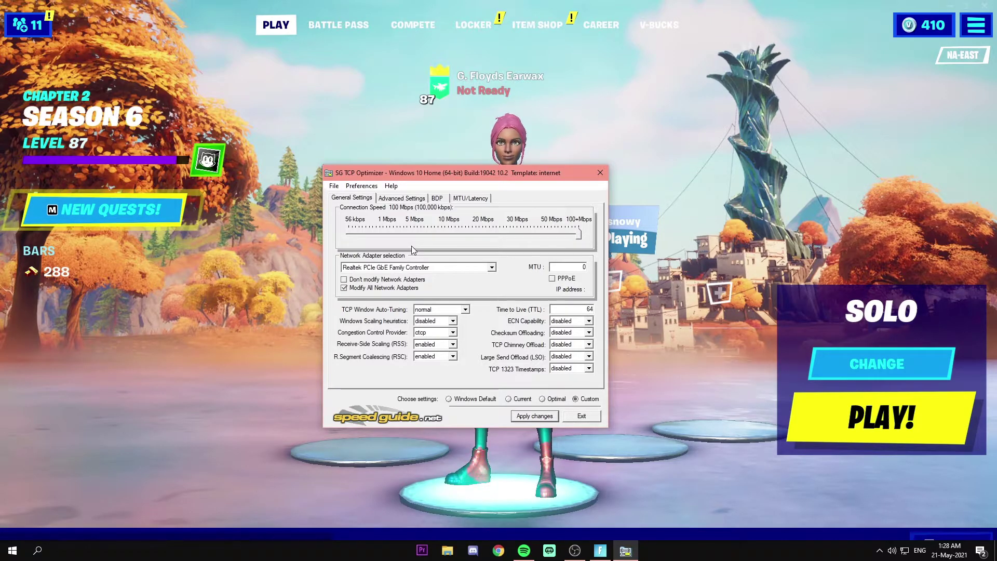
In the advanced settings, keep QoS NonBestEffortLimit at 0 and set NetworkThrottlingIndex to disabled
left_click(394, 201)
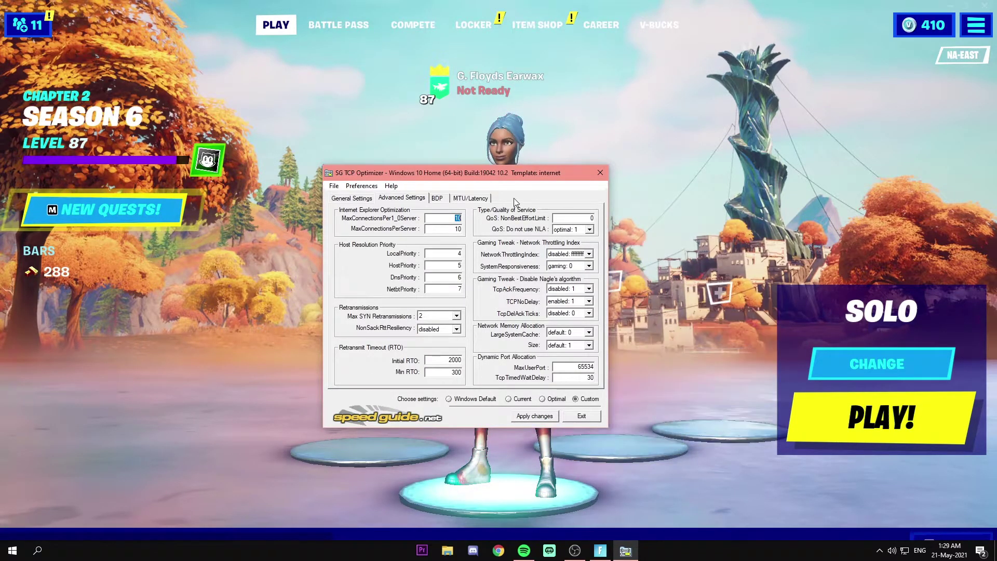
double_click(580, 219)
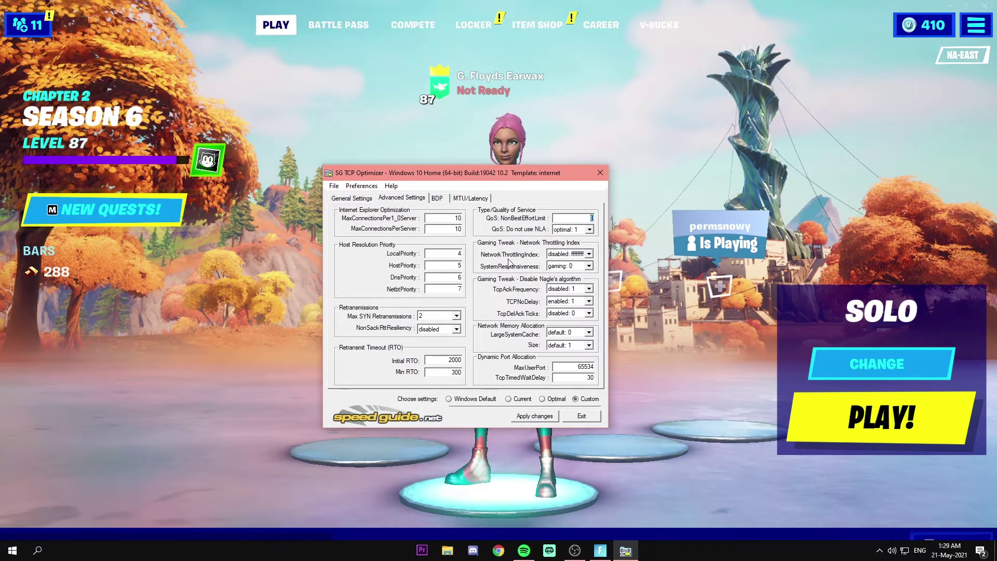
left_click(561, 258)
left_click(566, 260)
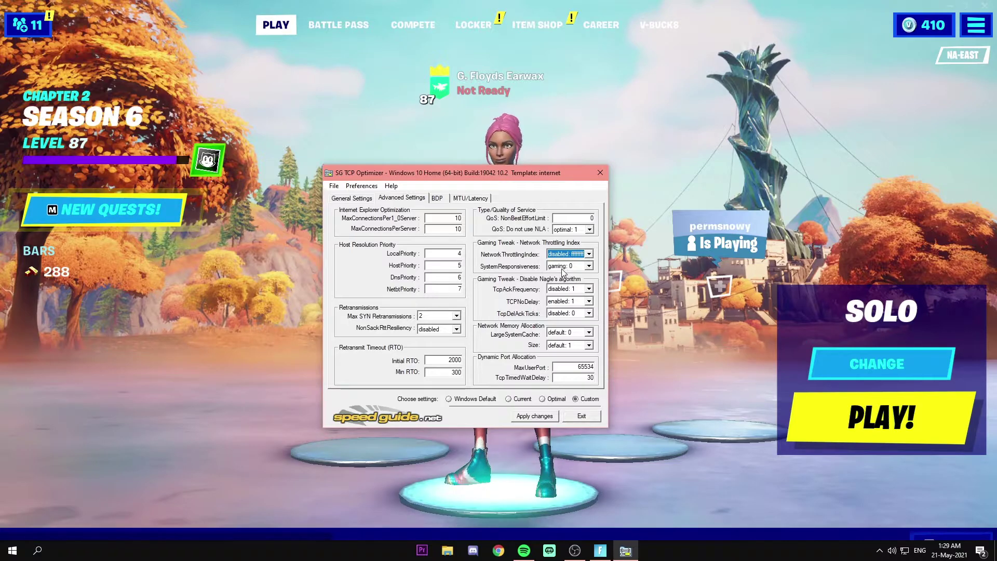
Set SystemResponsiveness to gaming: 0, keeping MaxUserPort at 65534 and TcpTimedWaitDelay at 30
mouse_move(563, 272)
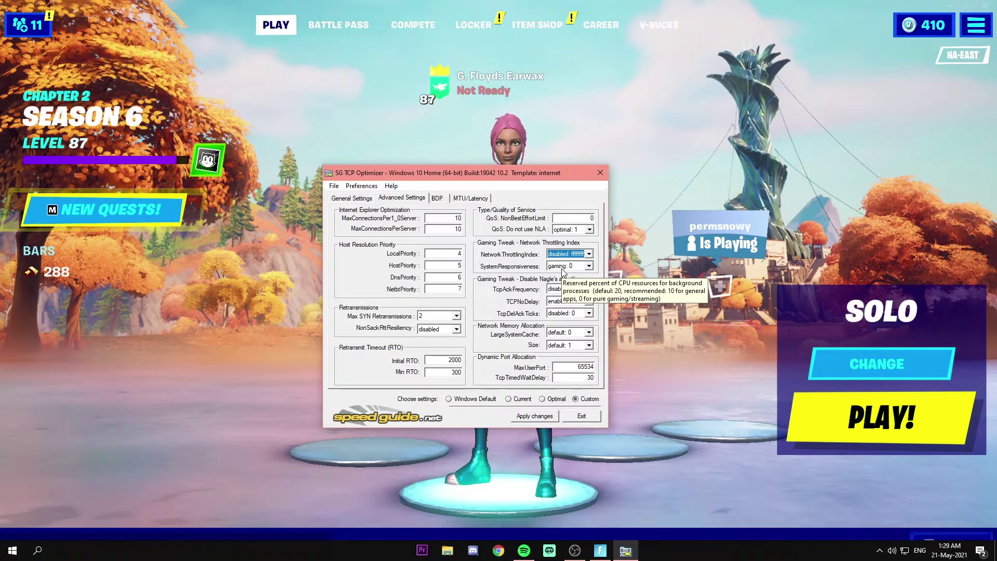
left_click(563, 267)
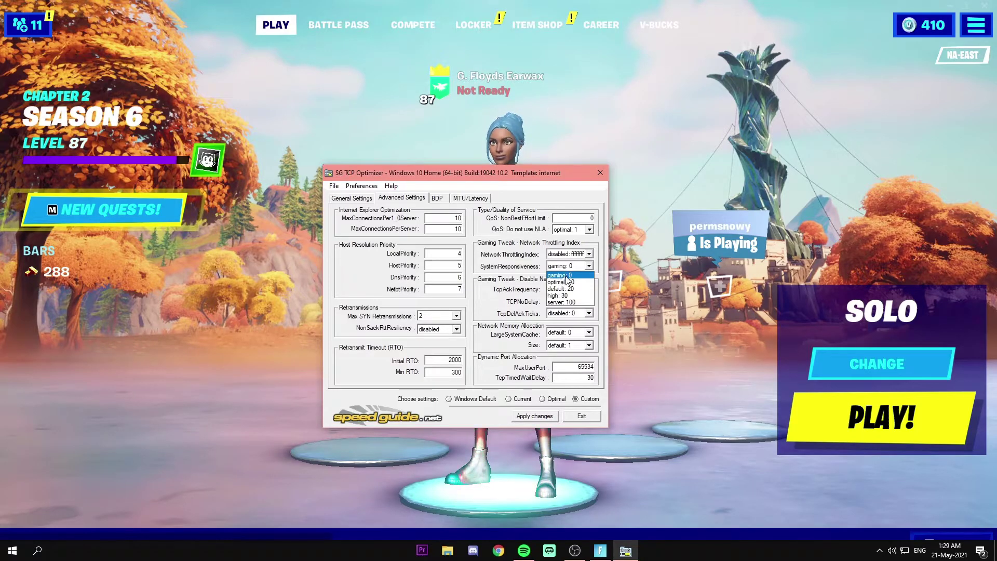
left_click(574, 276)
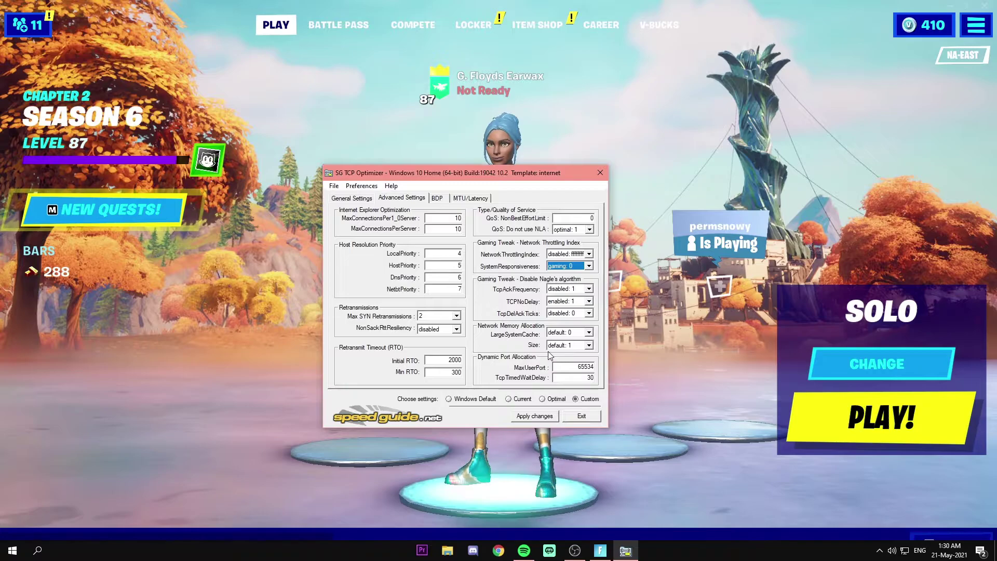
left_click_drag(575, 366, 593, 367)
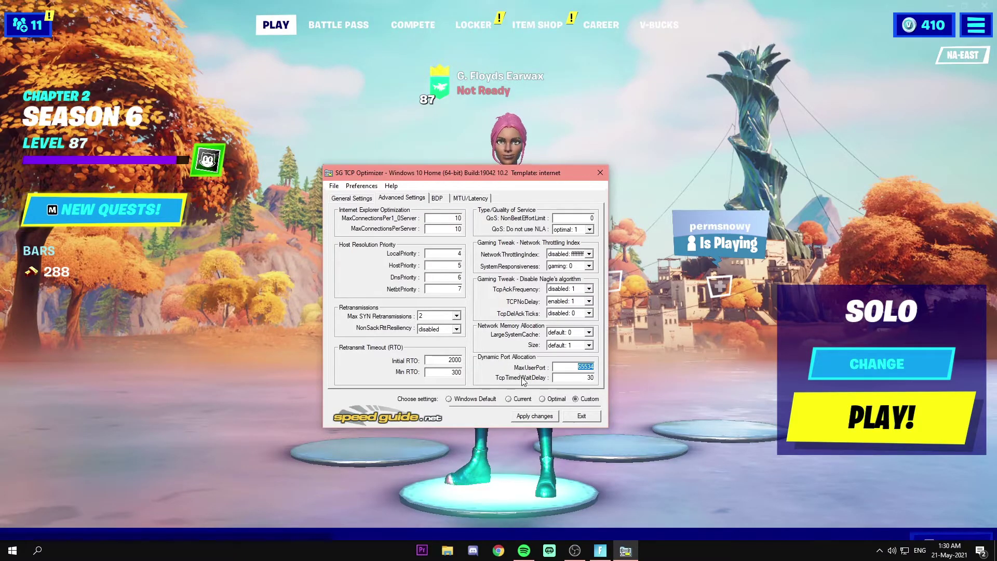
left_click(581, 379)
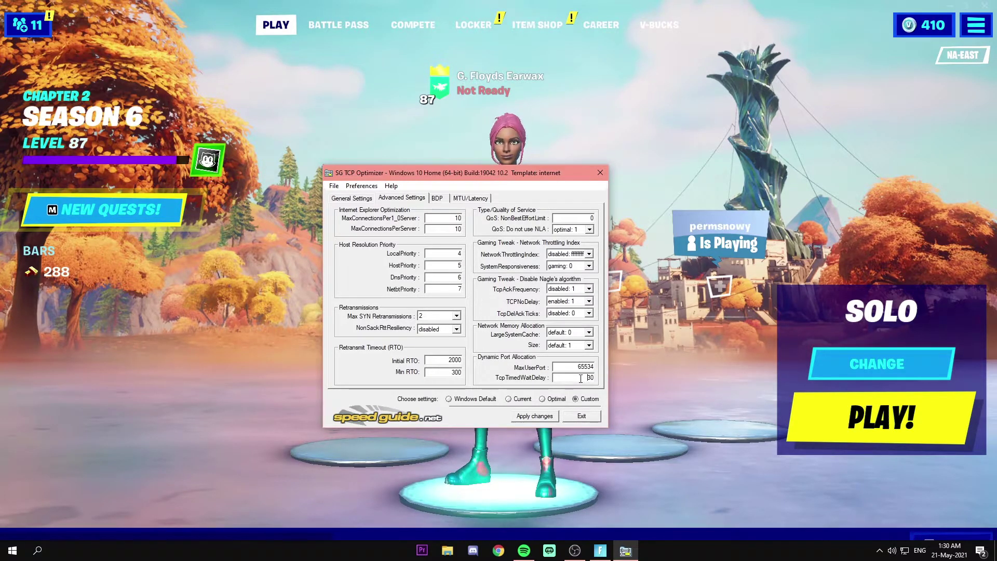
Apply the optimizer changes, decline the immediate reboot and exit SG TCP Optimizer
left_click(543, 418)
left_click(724, 211)
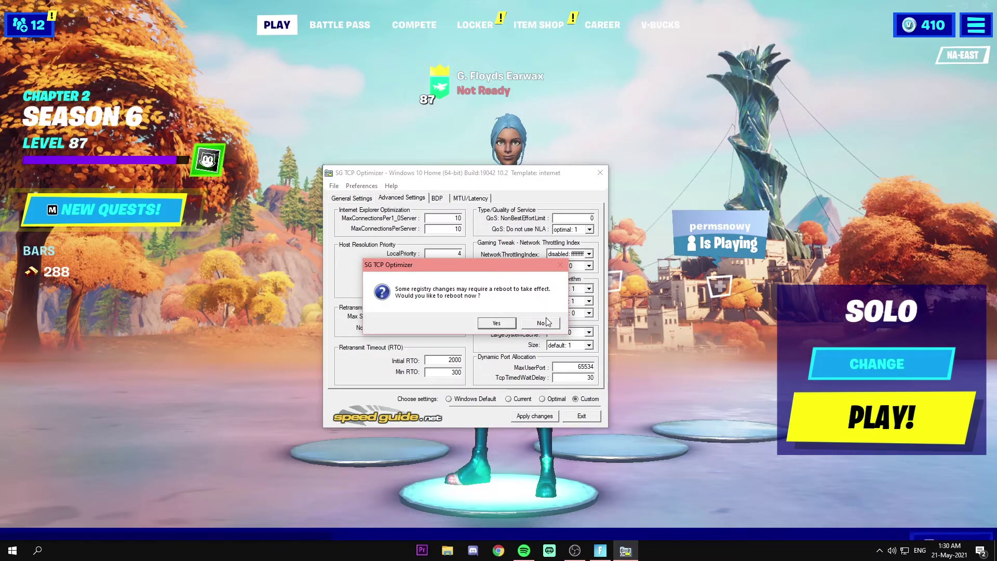
left_click(497, 323)
left_click(580, 416)
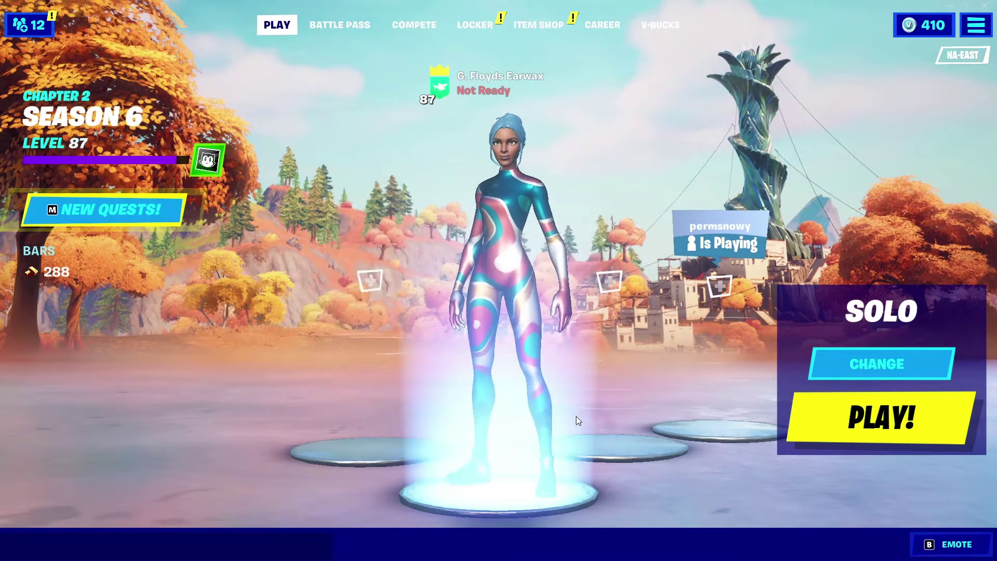
Check the Windows Update page under Update & Security in Windows Settings, then close Settings
key("super")
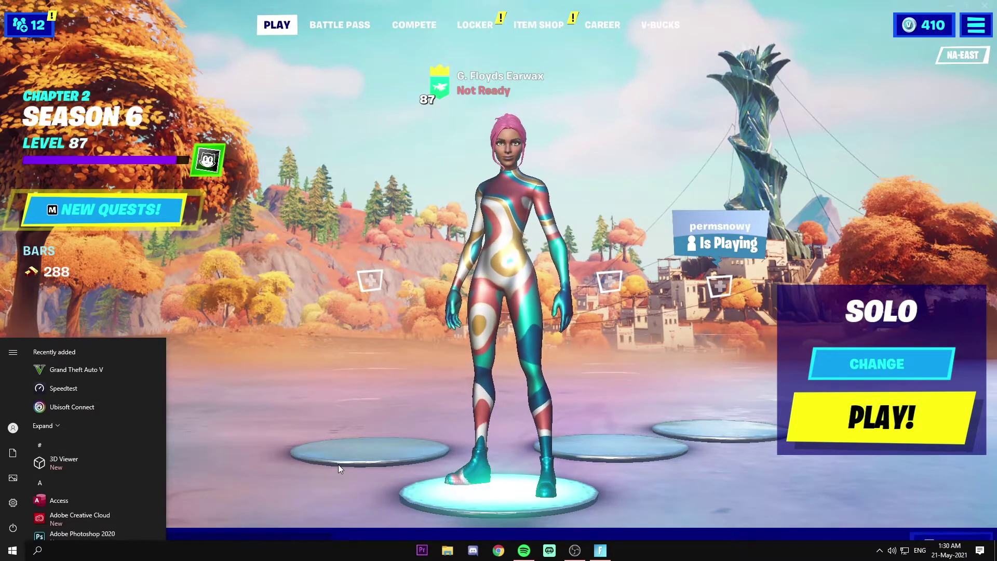
key("super")
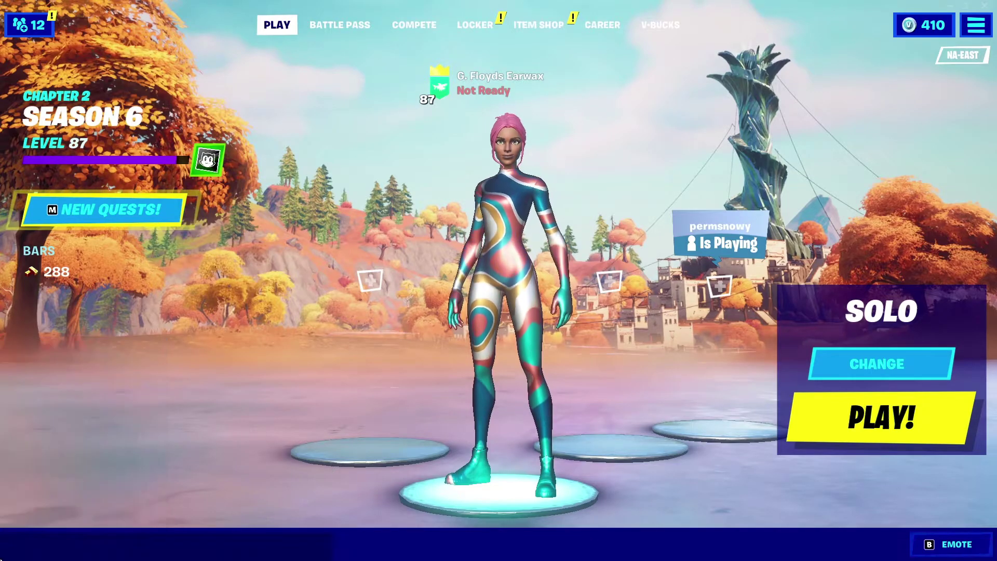
key("super")
key("super")
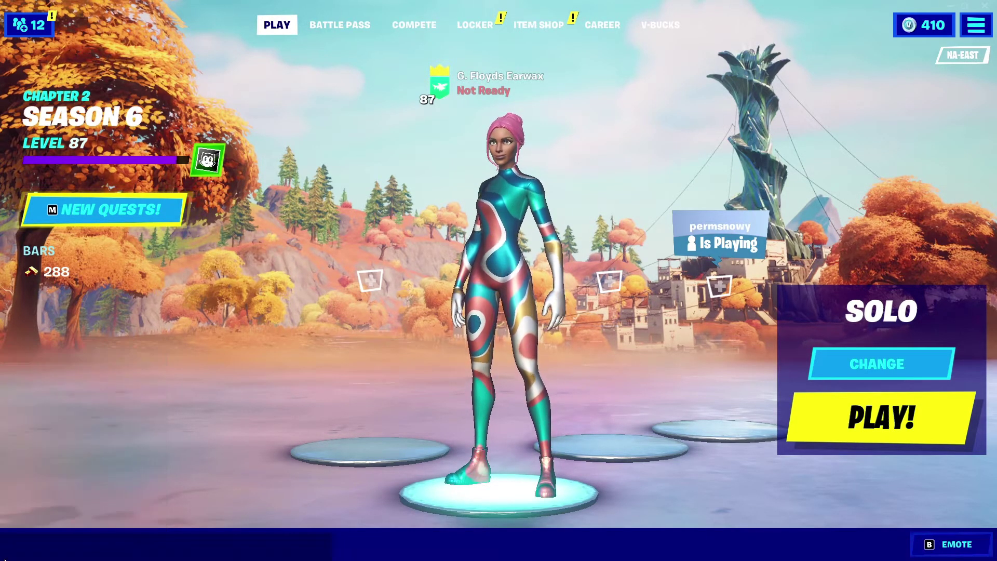
key("super")
left_click(12, 502)
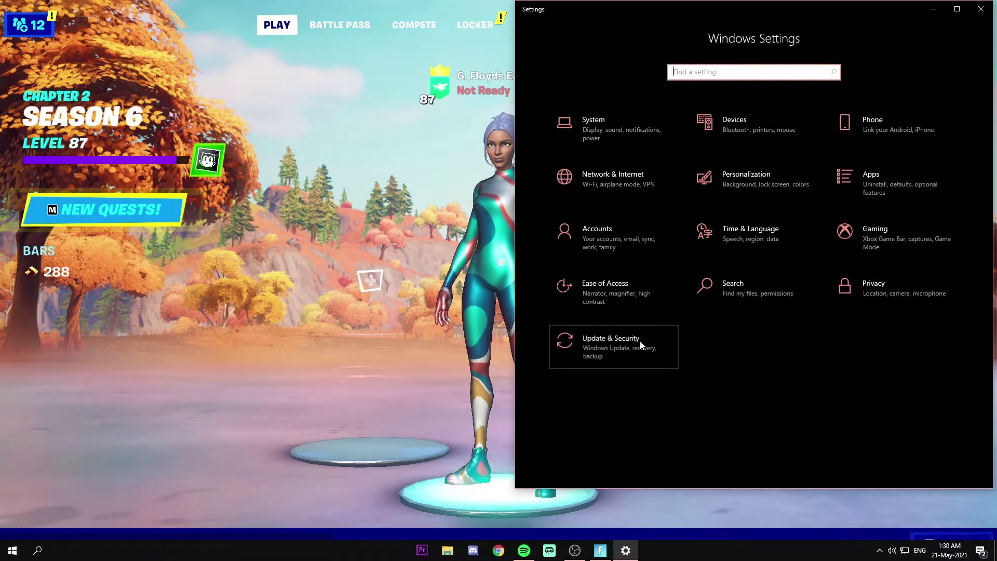
left_click(640, 340)
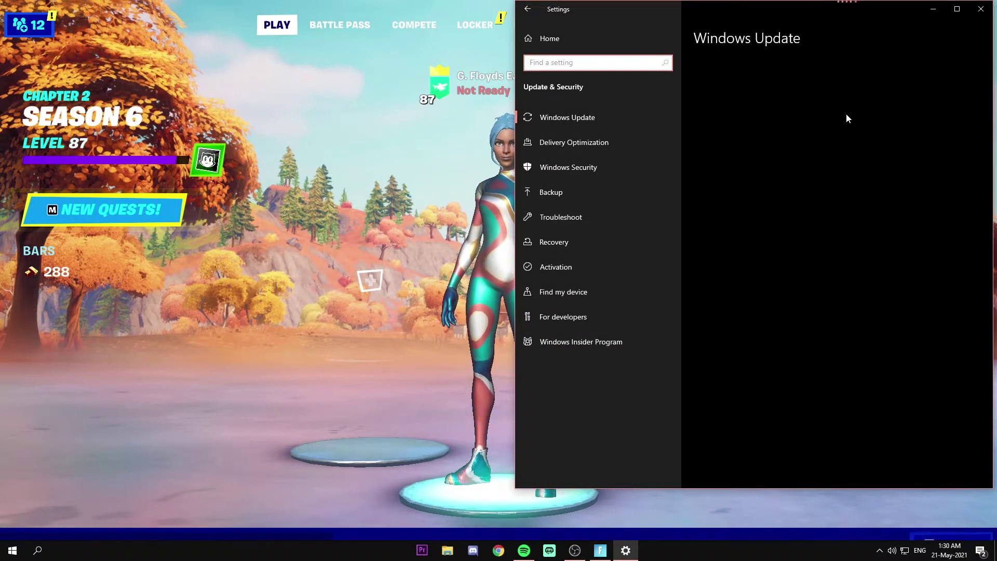
left_click_drag(893, 13, 898, 11)
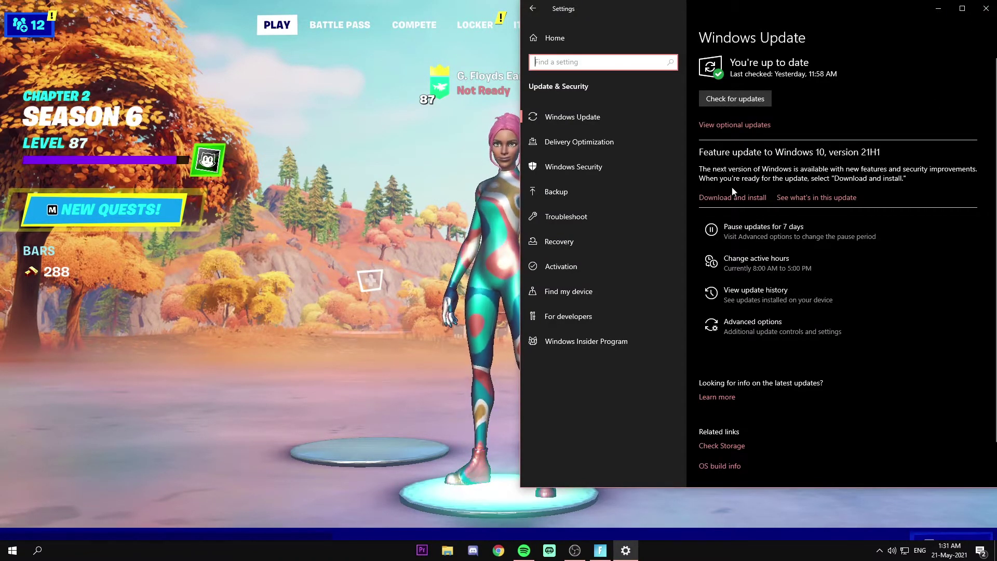
left_click(986, 9)
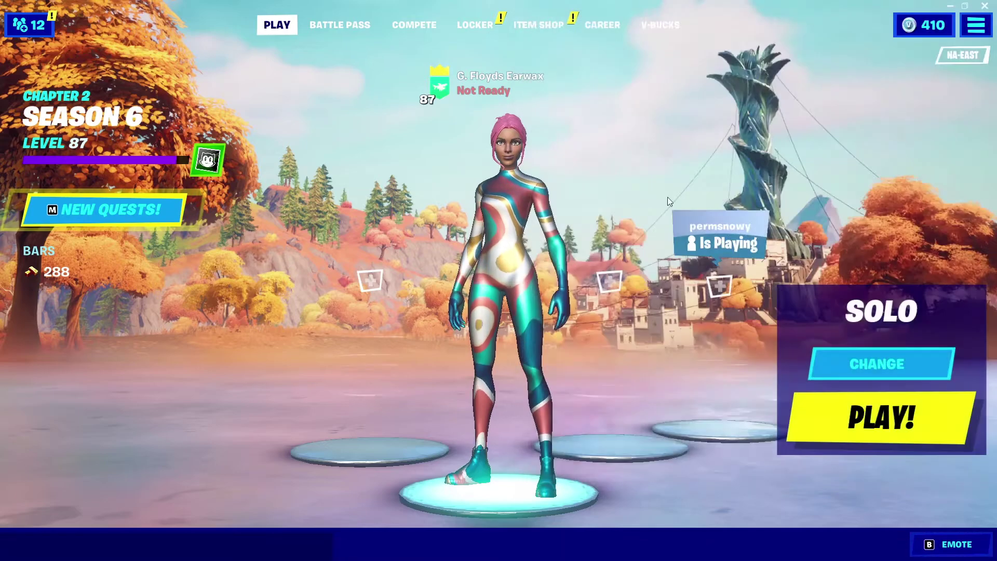
Search Windows for GeForce Experience and launch it
key("super")
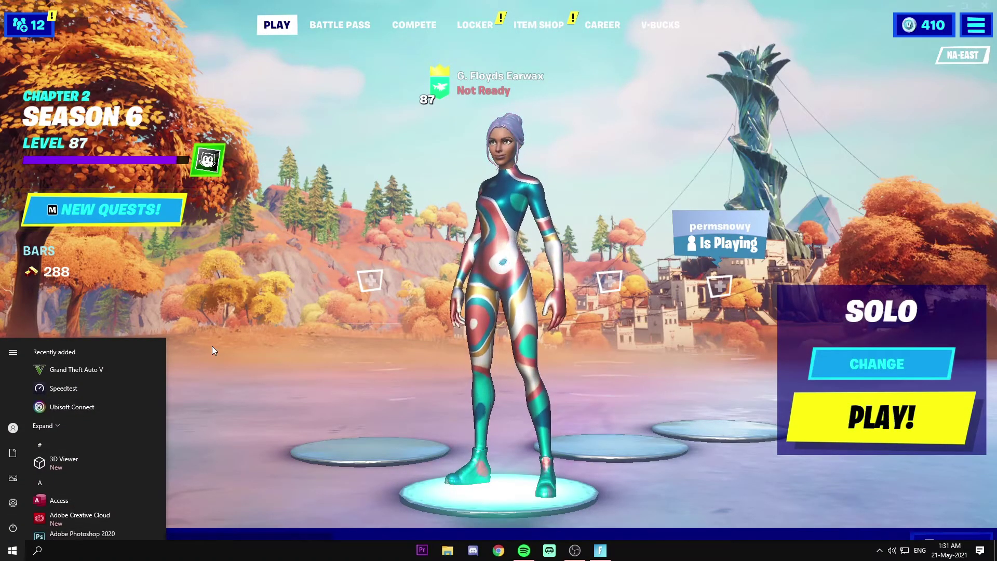
left_click(38, 551)
type("g")
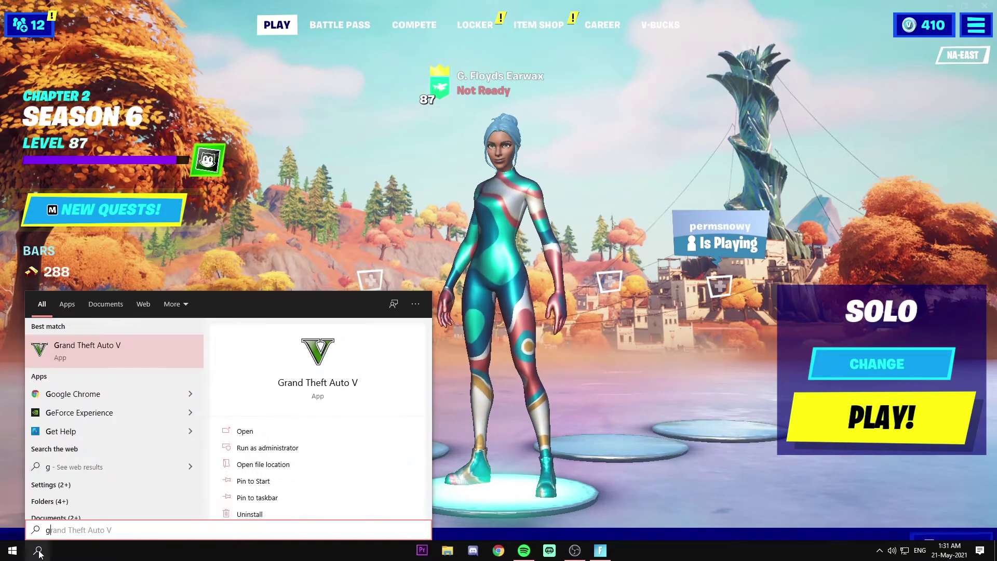
type("raf")
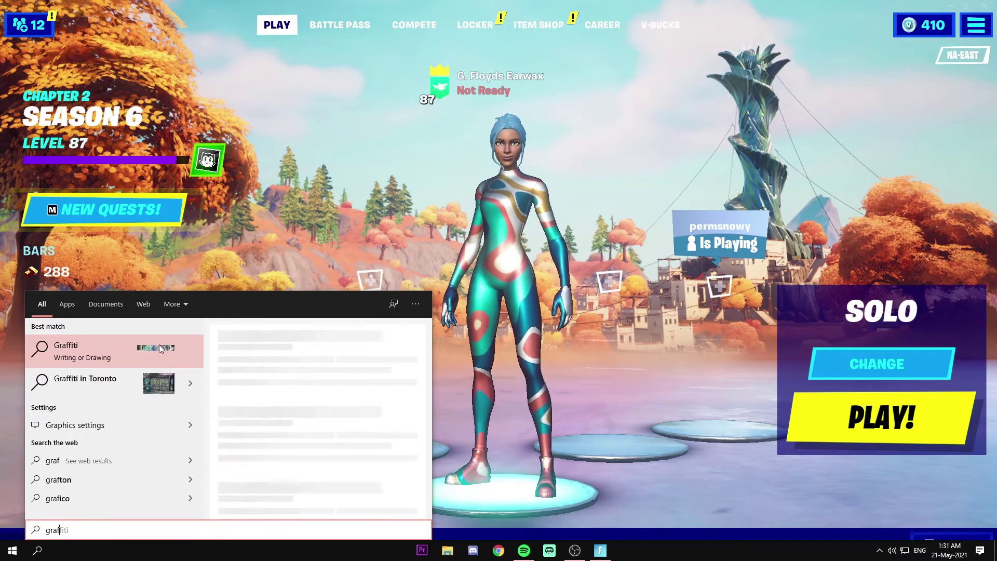
key("BackSpace")
key("BackSpace")
key("BackSpace")
key("BackSpace")
type("gef")
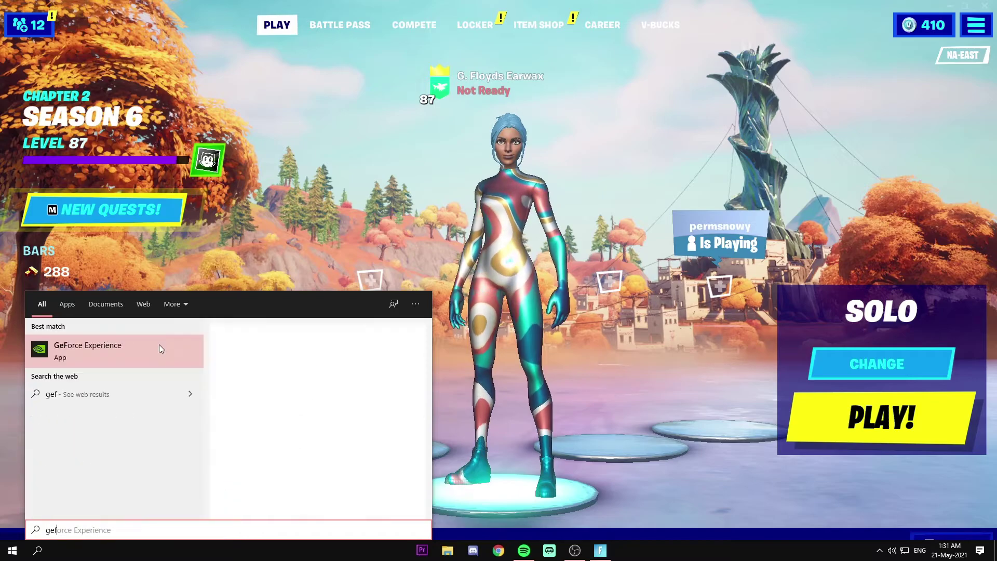
left_click(86, 360)
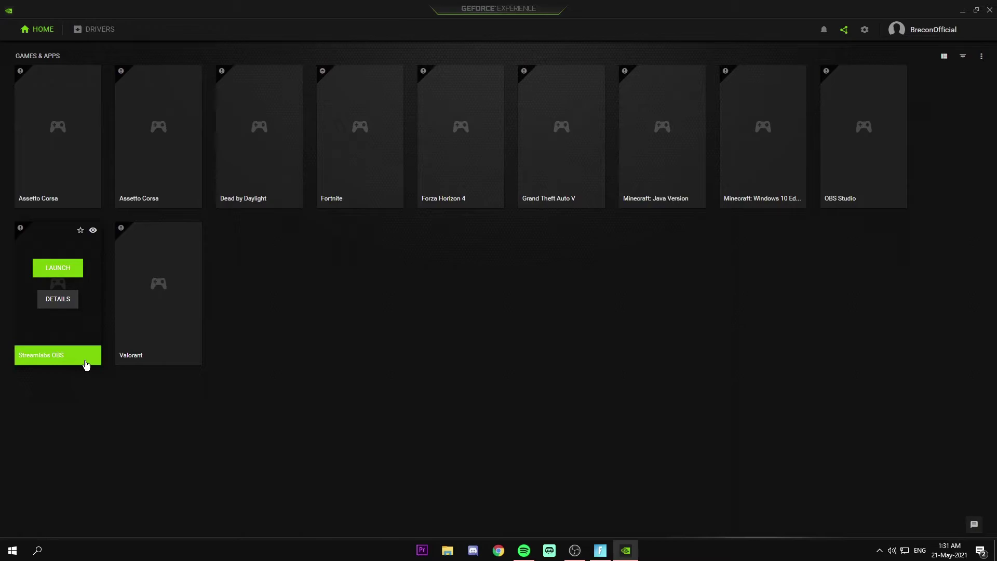
Check the installed GeForce Game Ready Driver and its extra options on the drivers page
left_click(112, 33)
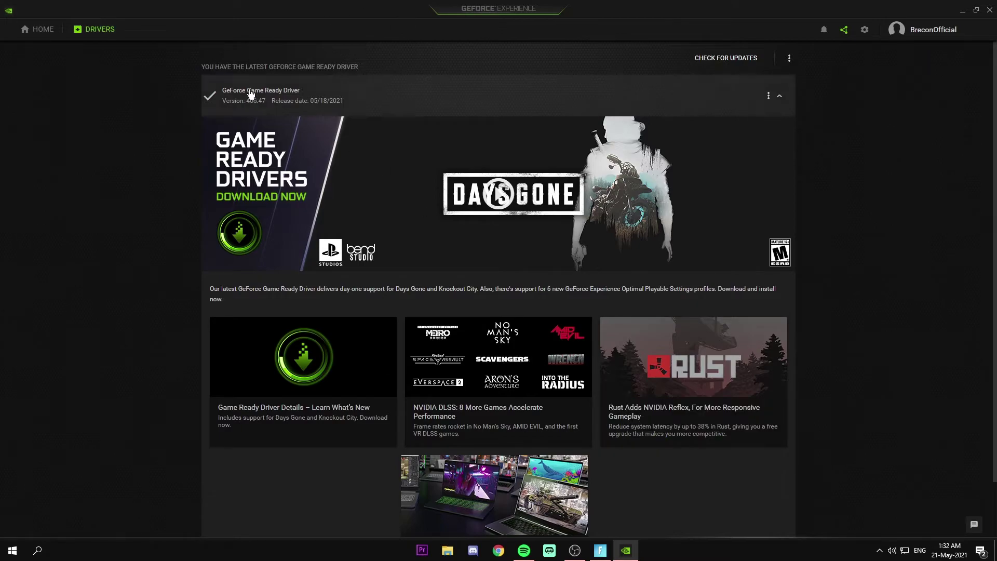
left_click(768, 96)
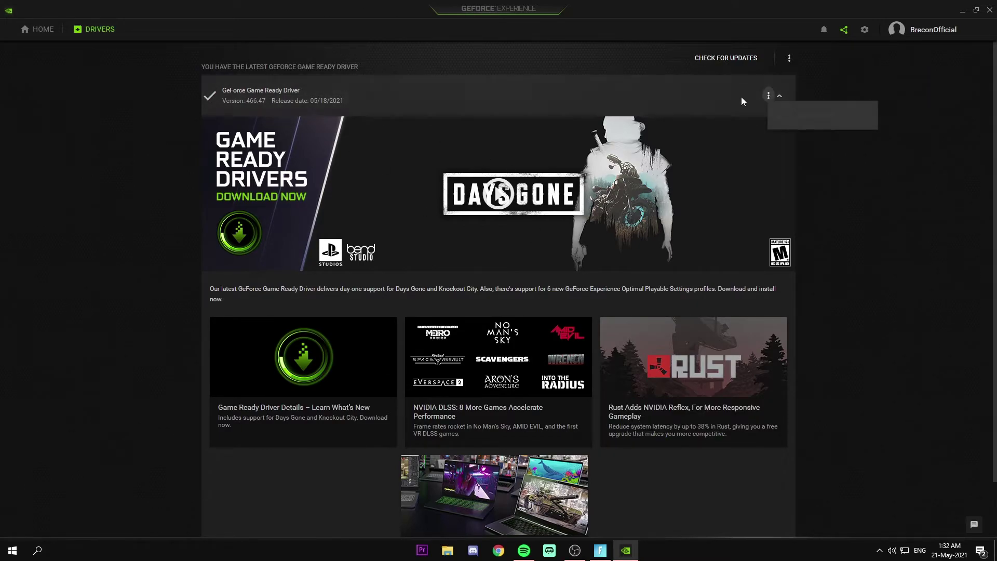
left_click(660, 72)
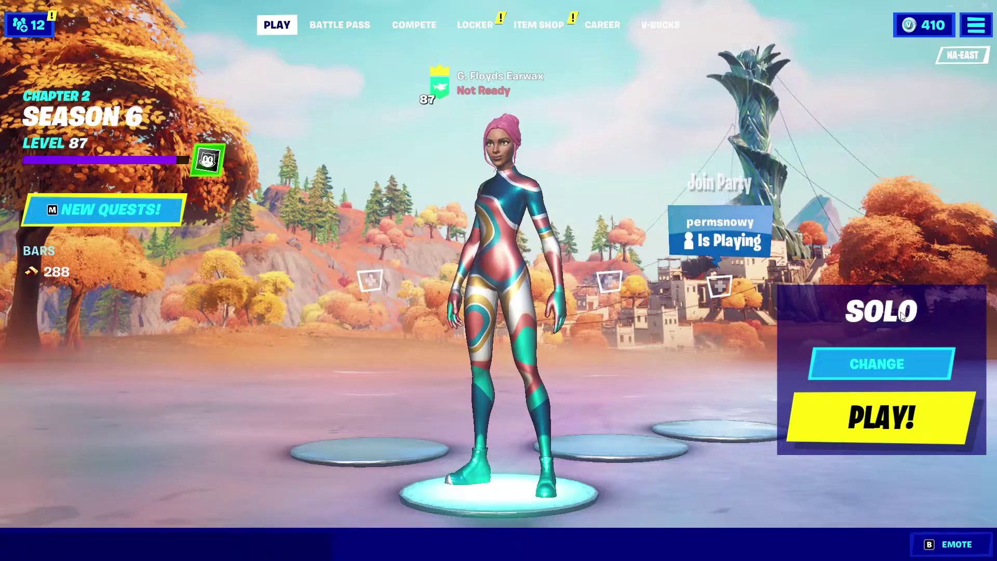
Back in Fortnite, change the game mode from Solo to Creative and launch a Create server
left_click(901, 311)
left_click(107, 419)
left_click(863, 433)
left_click(864, 433)
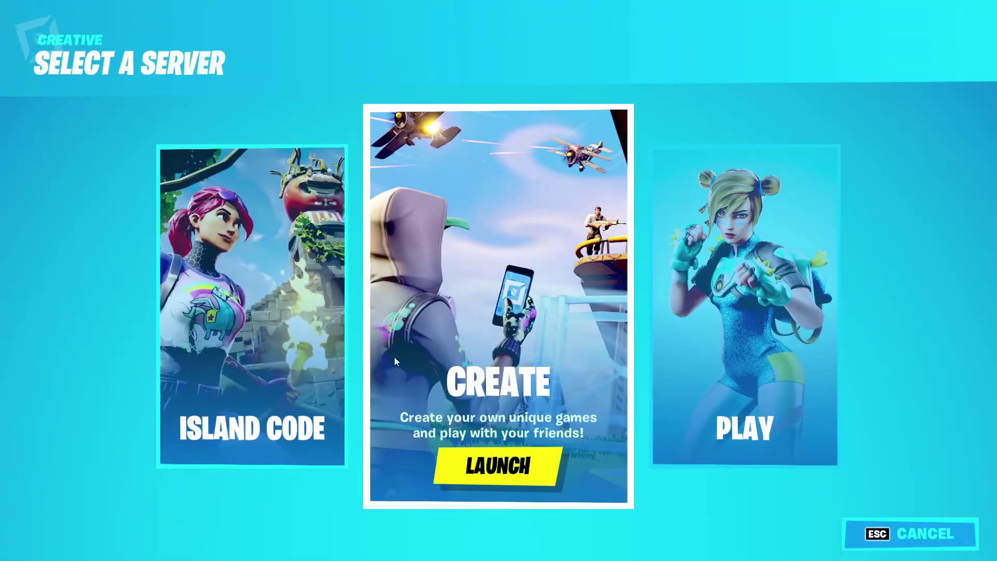
left_click(462, 466)
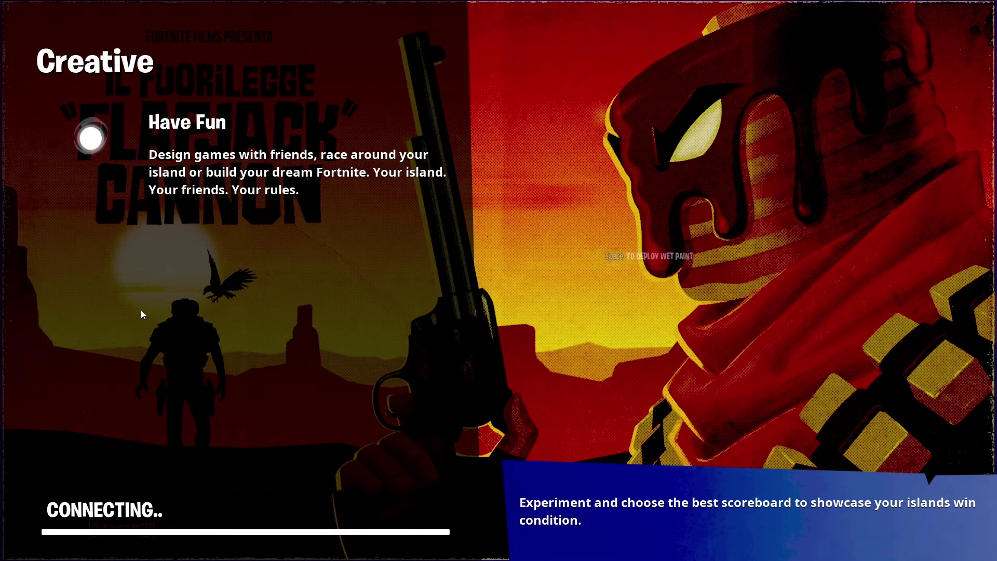
key("alt+Tab")
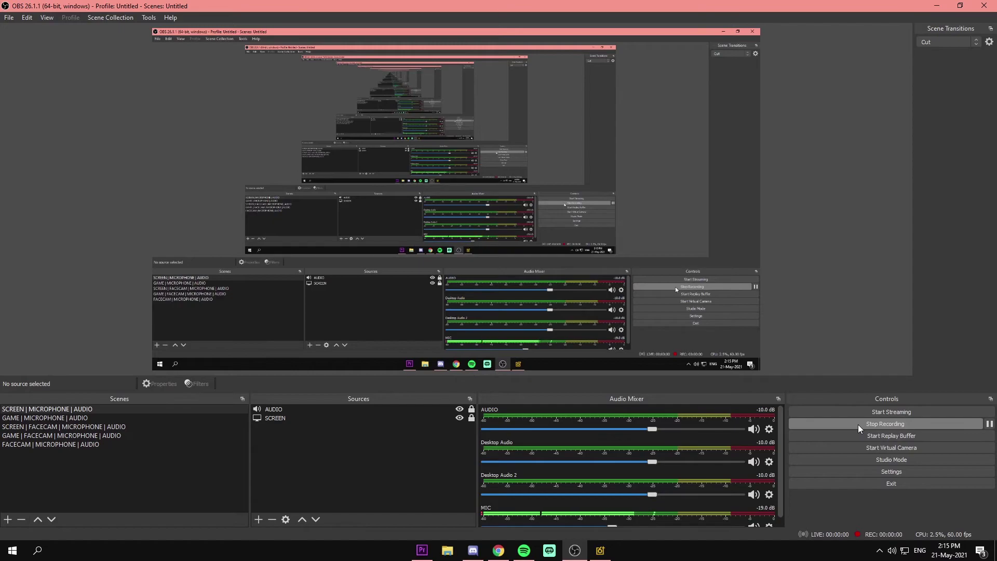